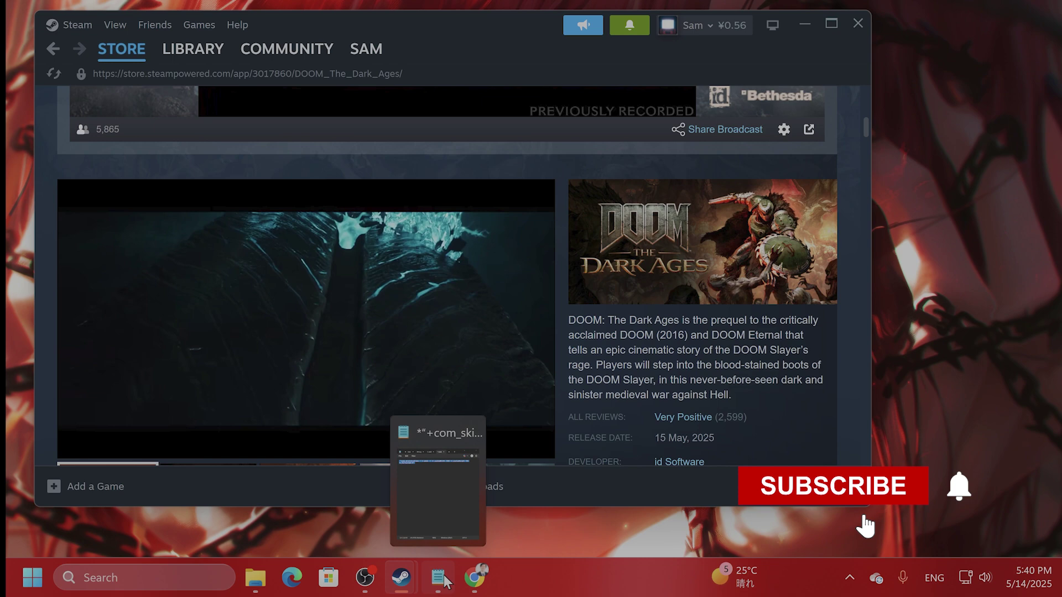
Switch to Notepad, copy the full launch-option line starting with +com_skipIntroVideo, and minimize the window
{"action": "left_click", "coordinate": [439, 578]}
{"action": "left_click", "coordinate": [381, 282]}
{"action": "left_click_drag", "start_coordinate": [256, 140], "coordinate": [148, 113]}
{"action": "key", "text": "ctrl+c"}
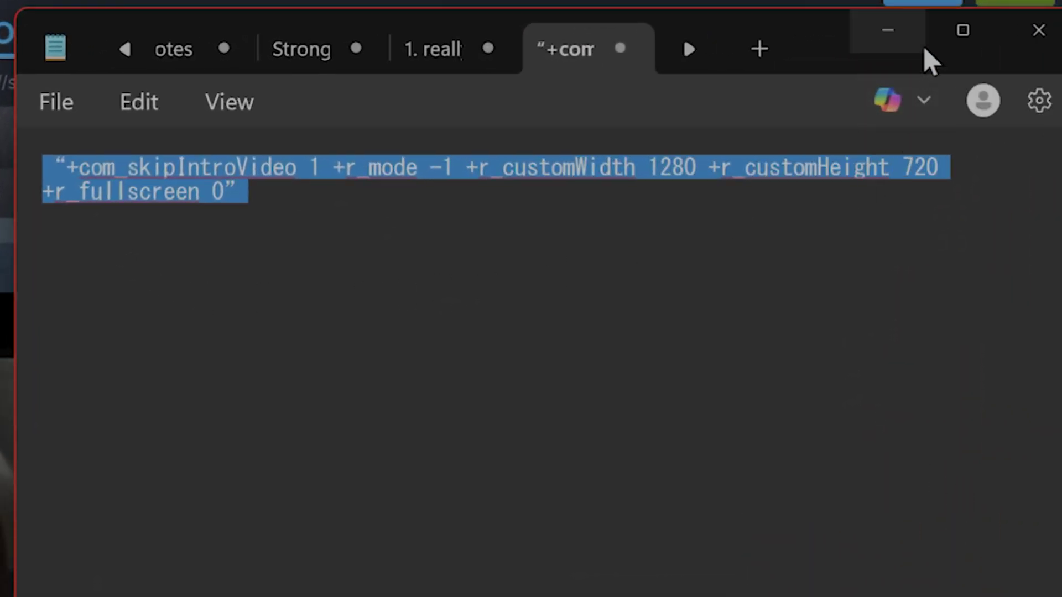
{"action": "left_click", "coordinate": [888, 31]}
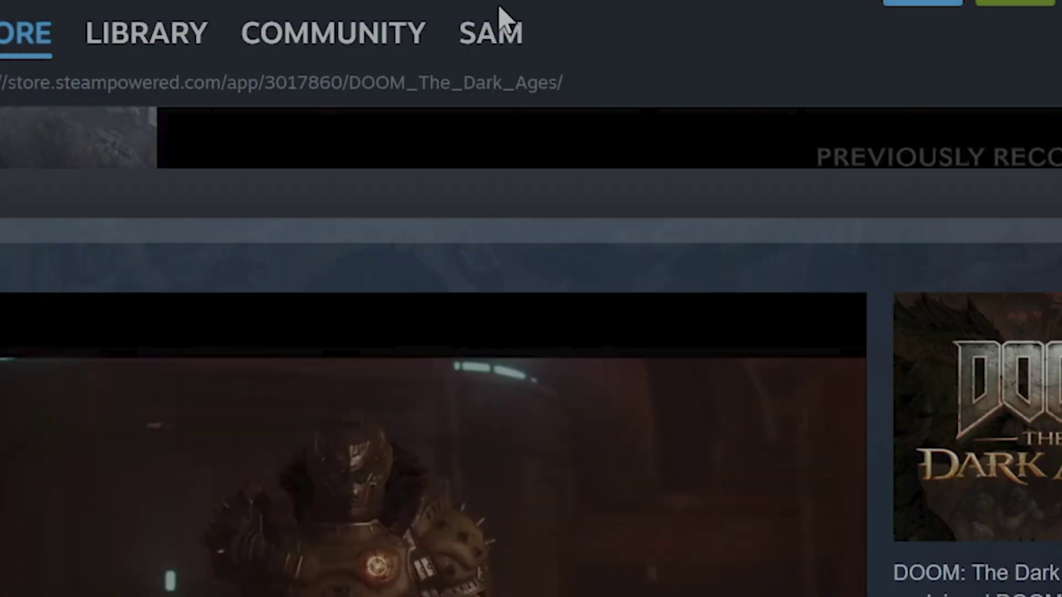
Open the properties of Metro: Last Light Redux from the Steam game library
{"action": "left_click", "coordinate": [224, 41]}
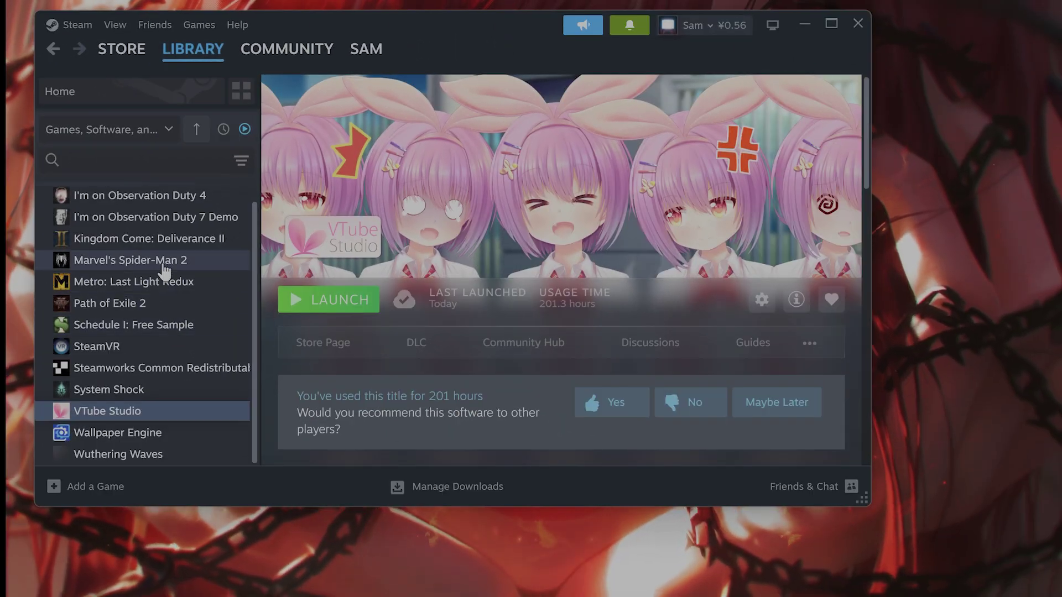
{"action": "scroll", "coordinate": [162, 284], "scroll_direction": "up", "scroll_amount": 1}
{"action": "left_click", "coordinate": [165, 303]}
{"action": "right_click", "coordinate": [165, 304]}
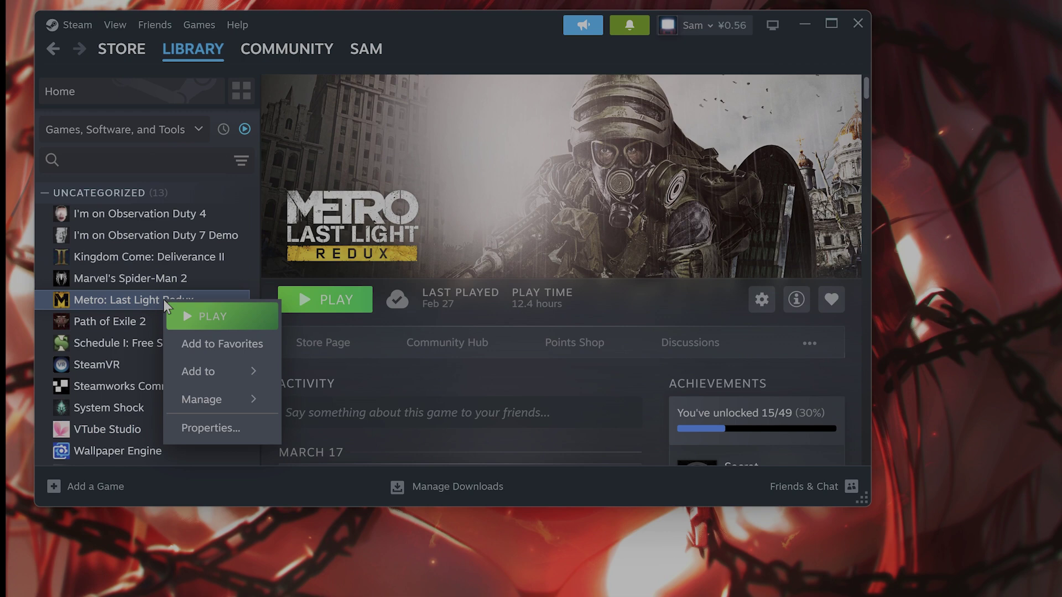
{"action": "left_click", "coordinate": [216, 427]}
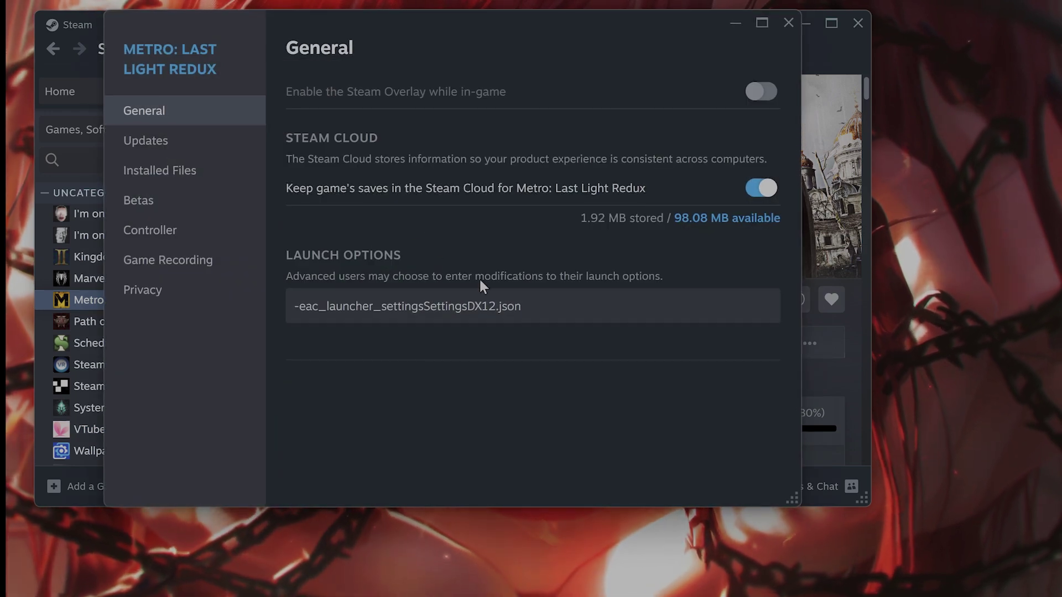
Replace the game's launch options with “+com_skipIntroVideo 1 +r_mode -1 +r_customWidth 1280 +r_customHeight 720 +r_fullscreen 0”, close its properties, and minimize Steam
{"action": "double_click", "coordinate": [483, 306]}
{"action": "key", "text": "ctrl+a"}
{"action": "key", "text": "ctrl+v"}
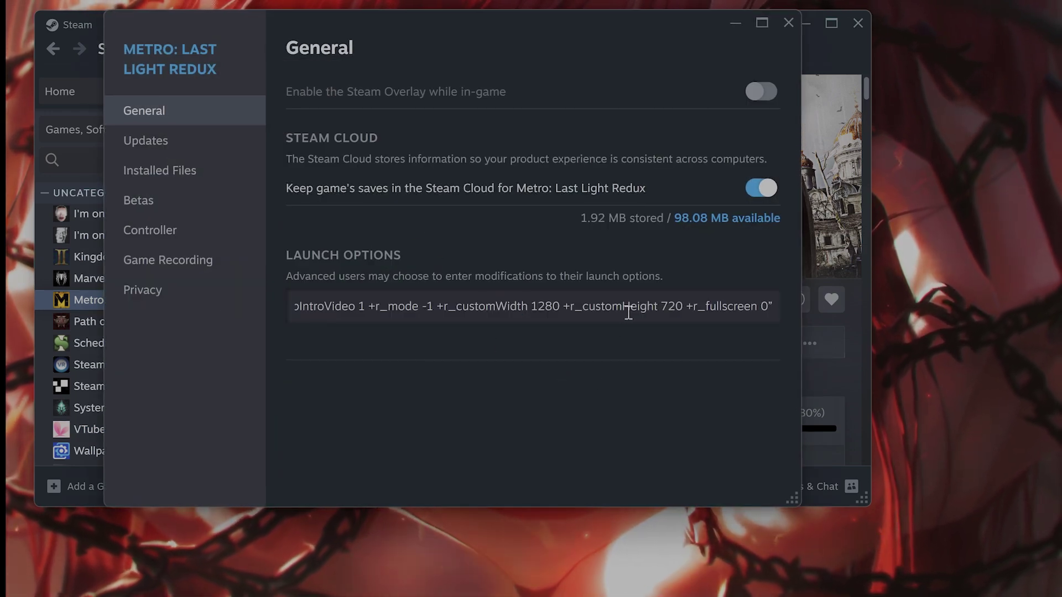
{"action": "left_click_drag", "start_coordinate": [630, 306], "coordinate": [201, 319]}
{"action": "left_click", "coordinate": [482, 303]}
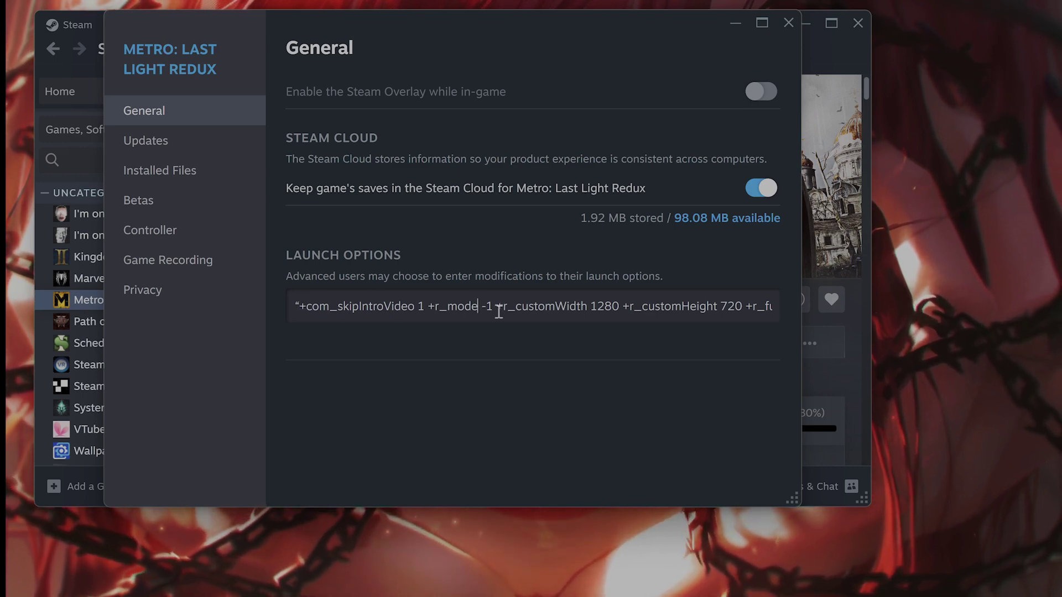
{"action": "left_click", "coordinate": [788, 23]}
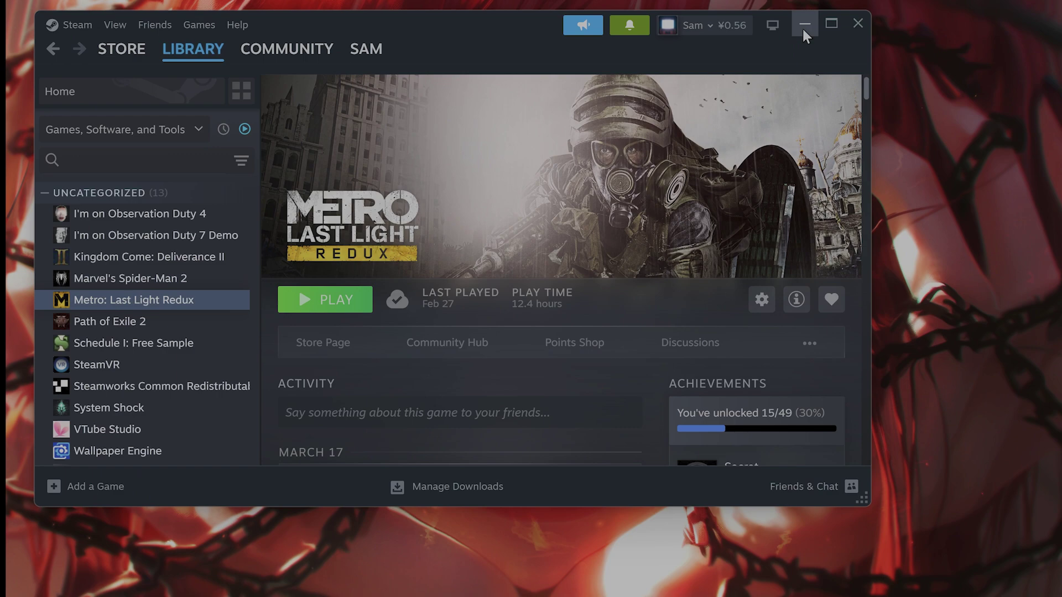
{"action": "left_click", "coordinate": [805, 35]}
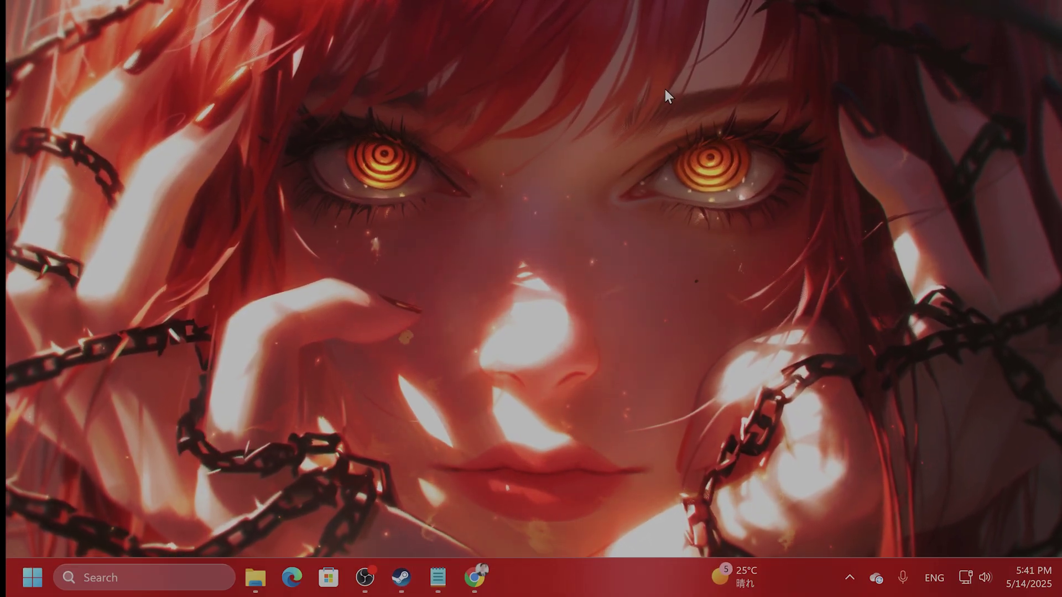
Launch the NVIDIA app through a Windows search, dismiss the release highlights, and open the Drivers page
{"action": "left_click", "coordinate": [166, 577]}
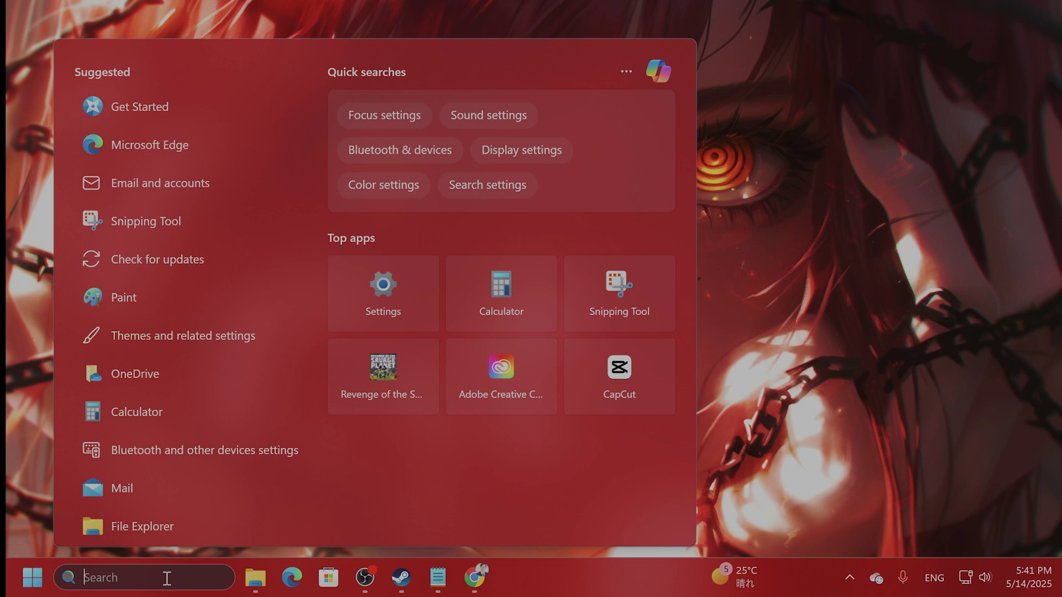
{"action": "type", "text": "nvidia"}
{"action": "key", "text": "Return"}
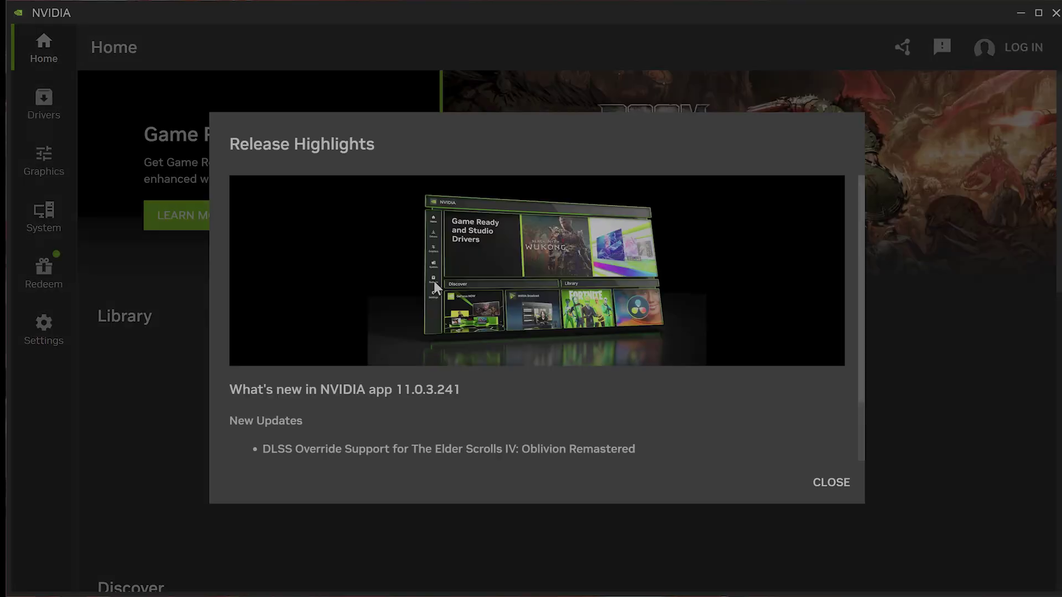
{"action": "left_click", "coordinate": [831, 482]}
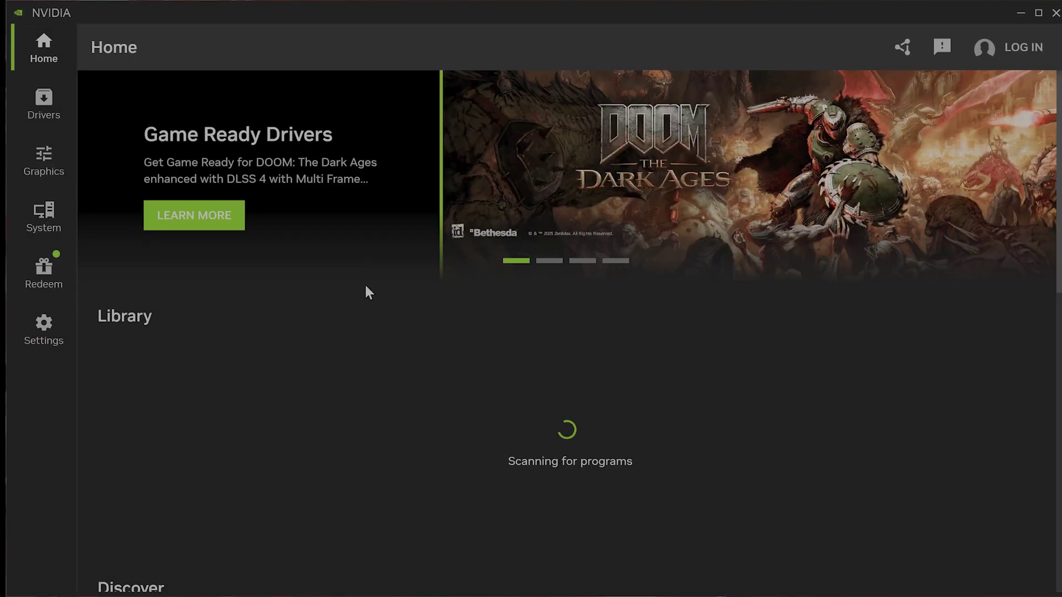
{"action": "left_click", "coordinate": [57, 119]}
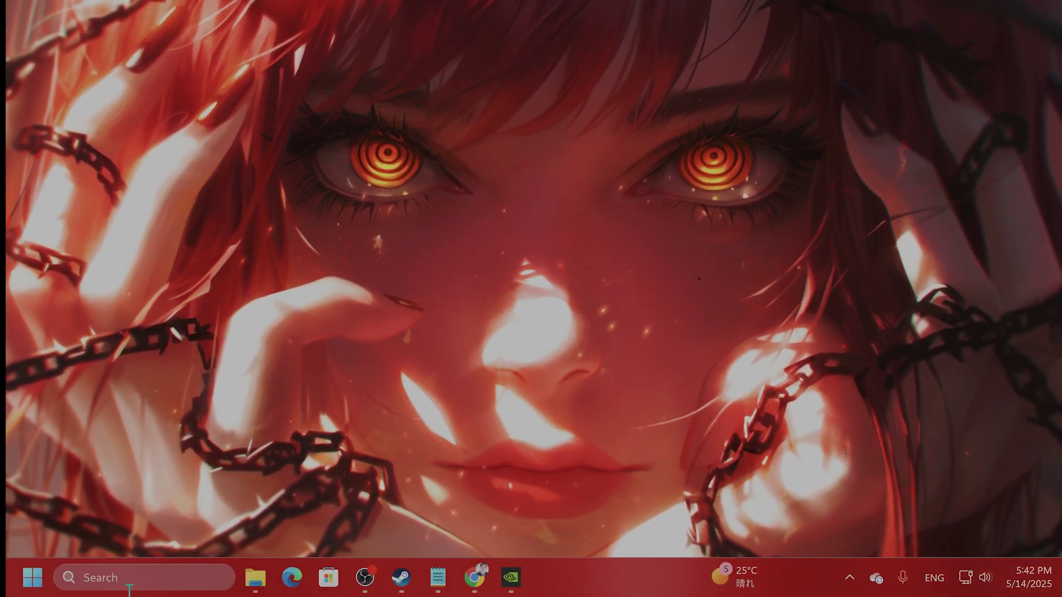
Open Device Manager, view the driver actions for the NVIDIA GeForce RTX 4080 under Display adapters, and close the window
{"action": "left_click", "coordinate": [130, 586]}
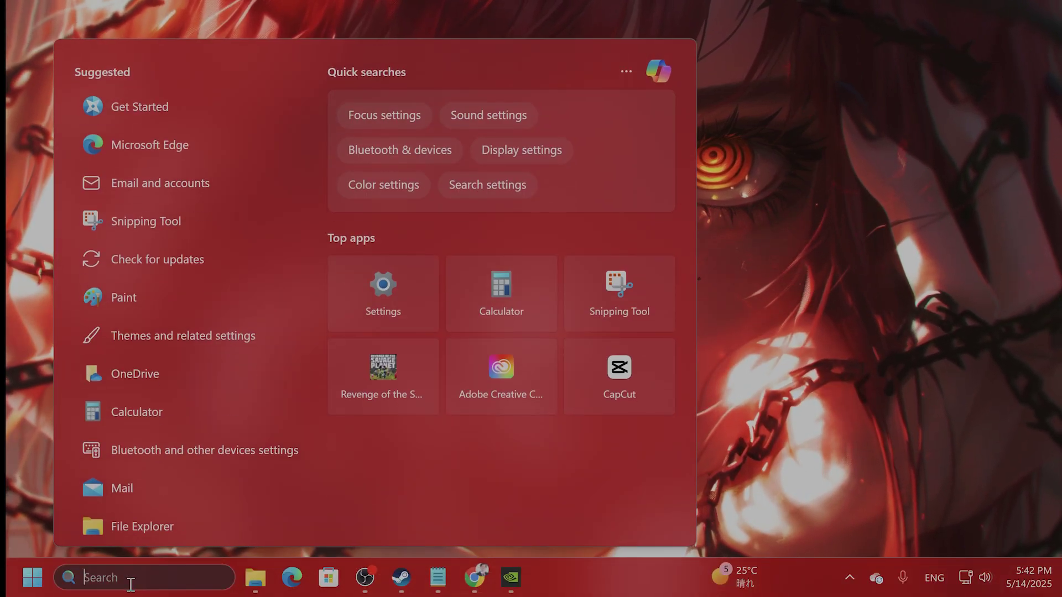
{"action": "type", "text": "device"}
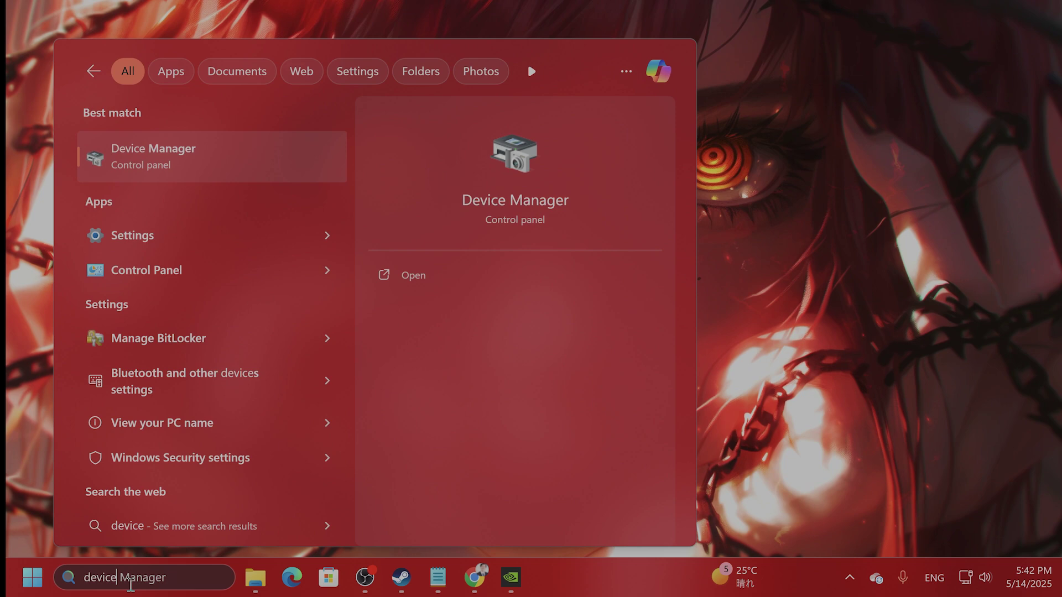
{"action": "key", "text": "Return"}
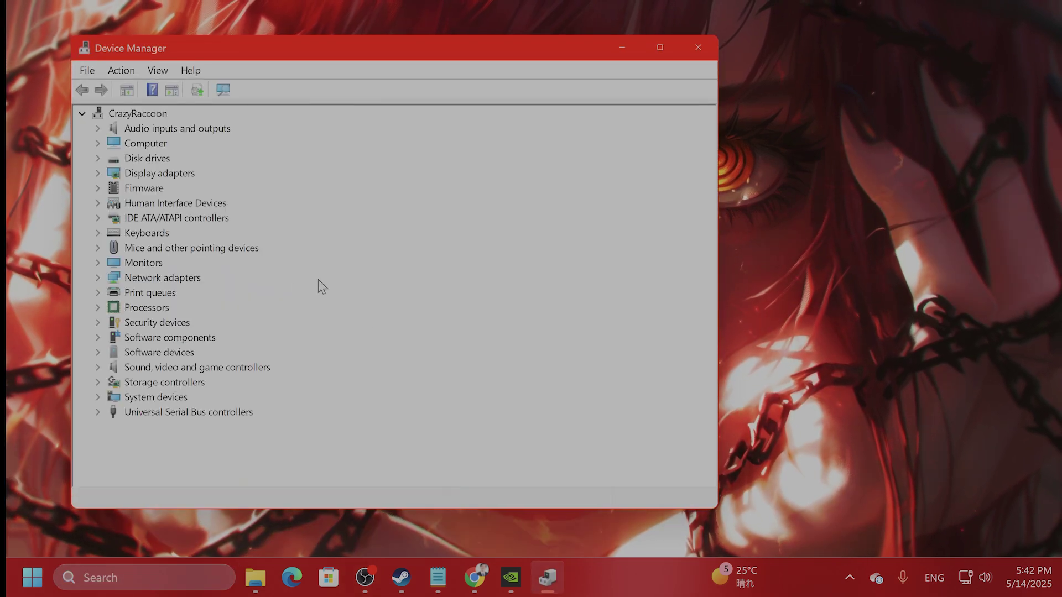
{"action": "left_click", "coordinate": [99, 174]}
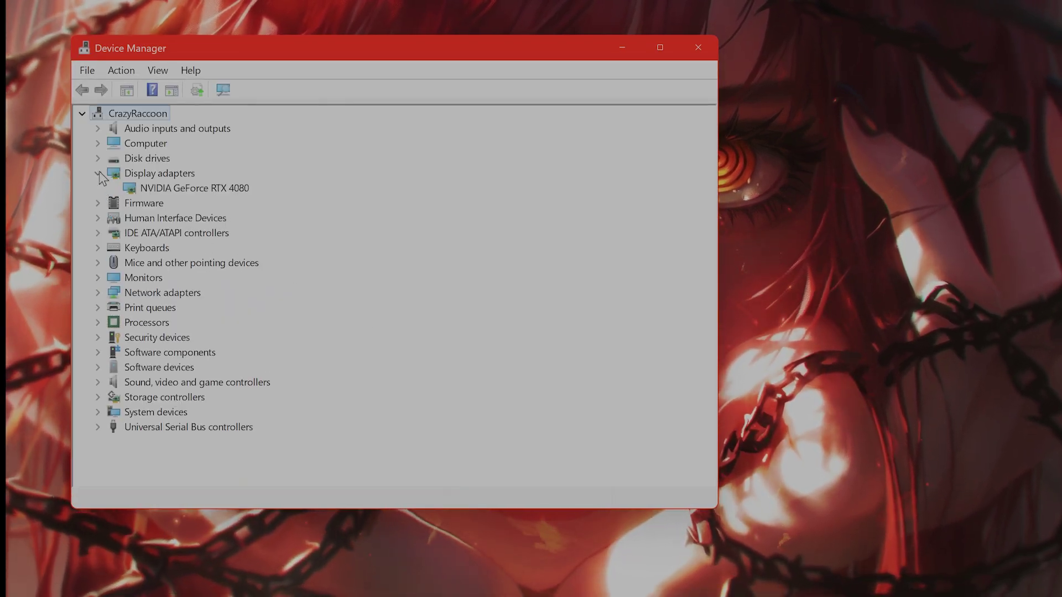
{"action": "right_click", "coordinate": [209, 191]}
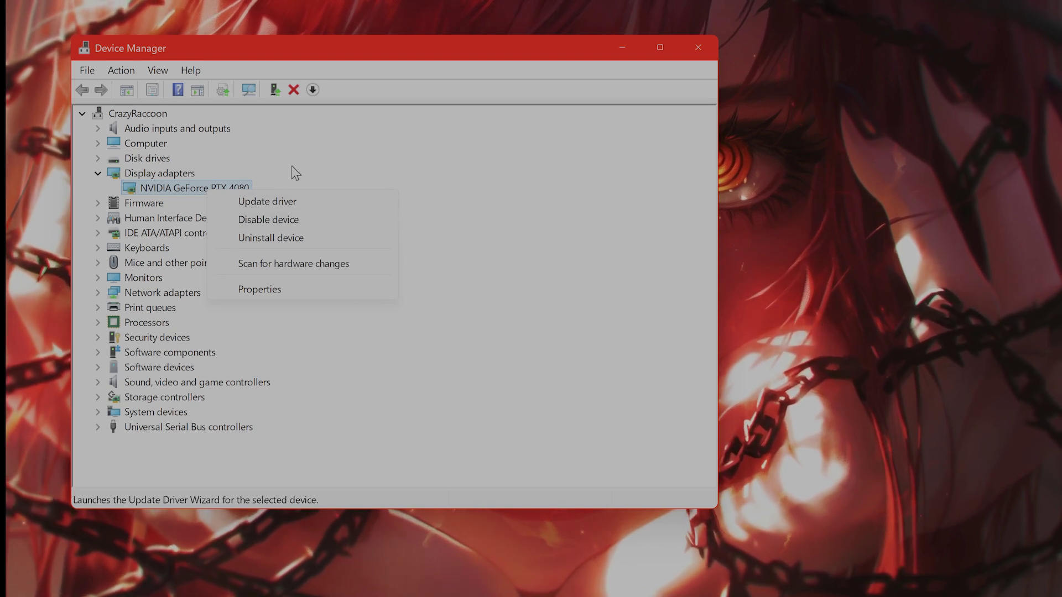
{"action": "left_click", "coordinate": [514, 226]}
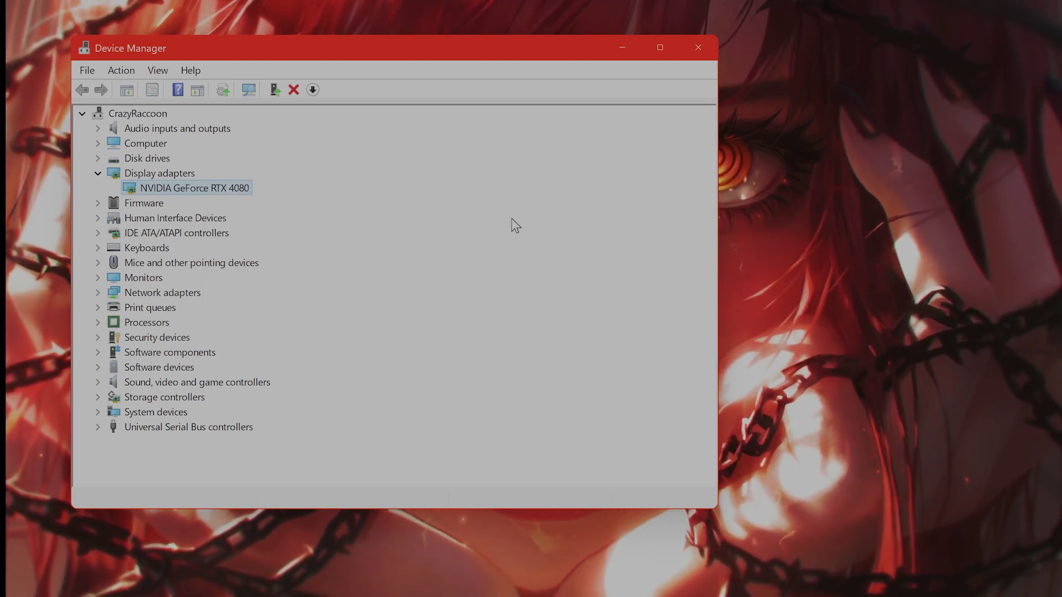
{"action": "left_click", "coordinate": [703, 51]}
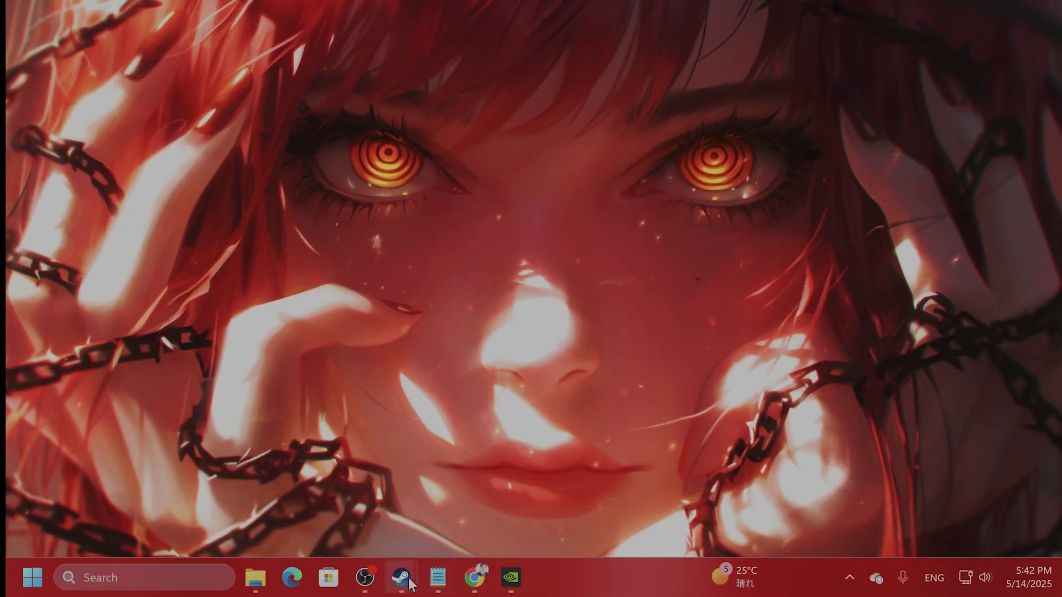
Return to Steam and examine the Installed Files and General properties of Metro: Last Light Redux
{"action": "mouse_move", "coordinate": [401, 577]}
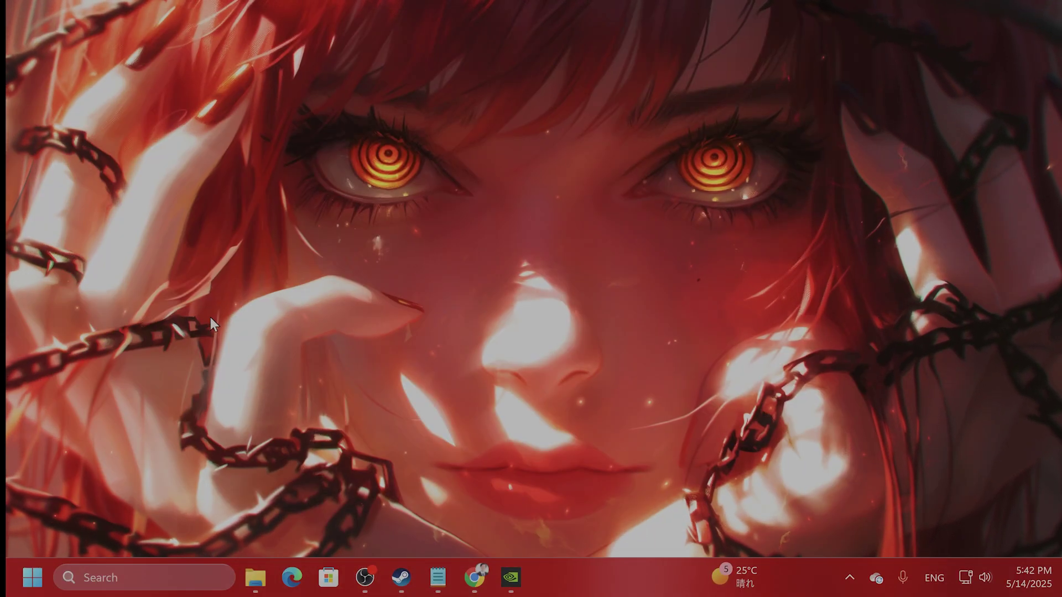
{"action": "left_click", "coordinate": [377, 531]}
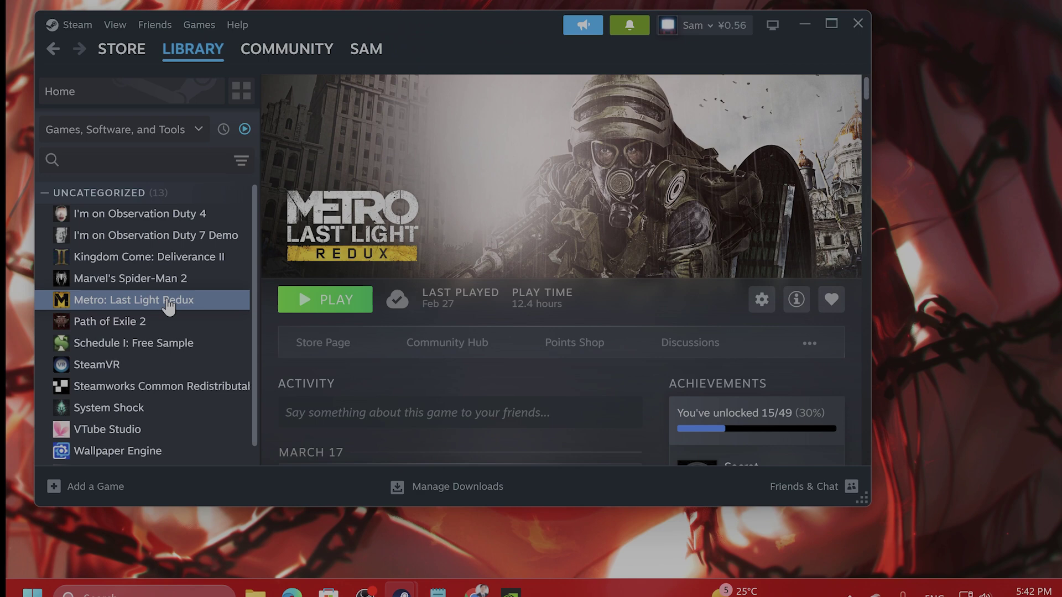
{"action": "right_click", "coordinate": [167, 299]}
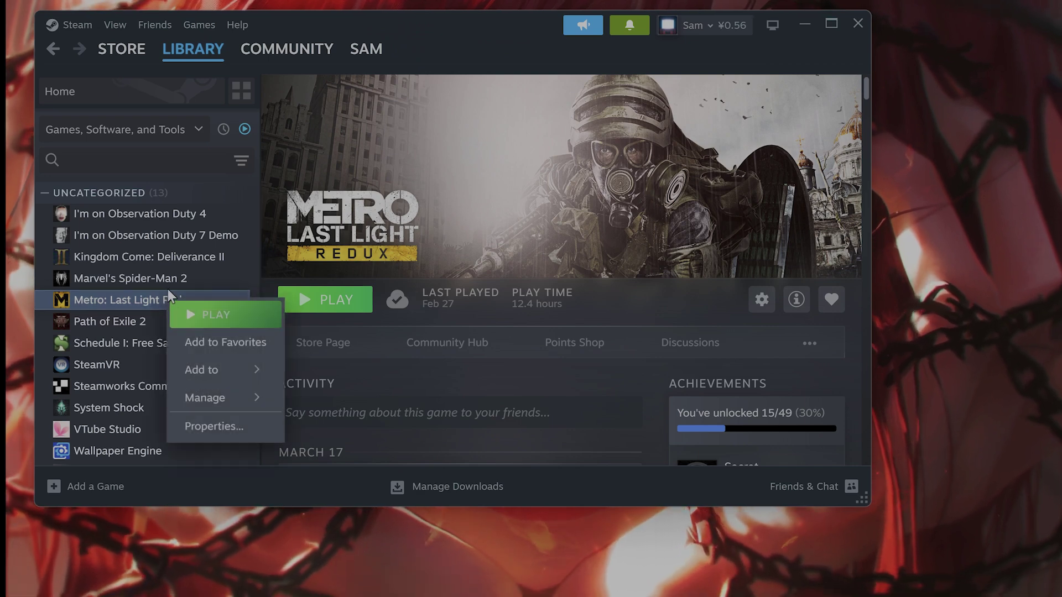
{"action": "left_click", "coordinate": [246, 428]}
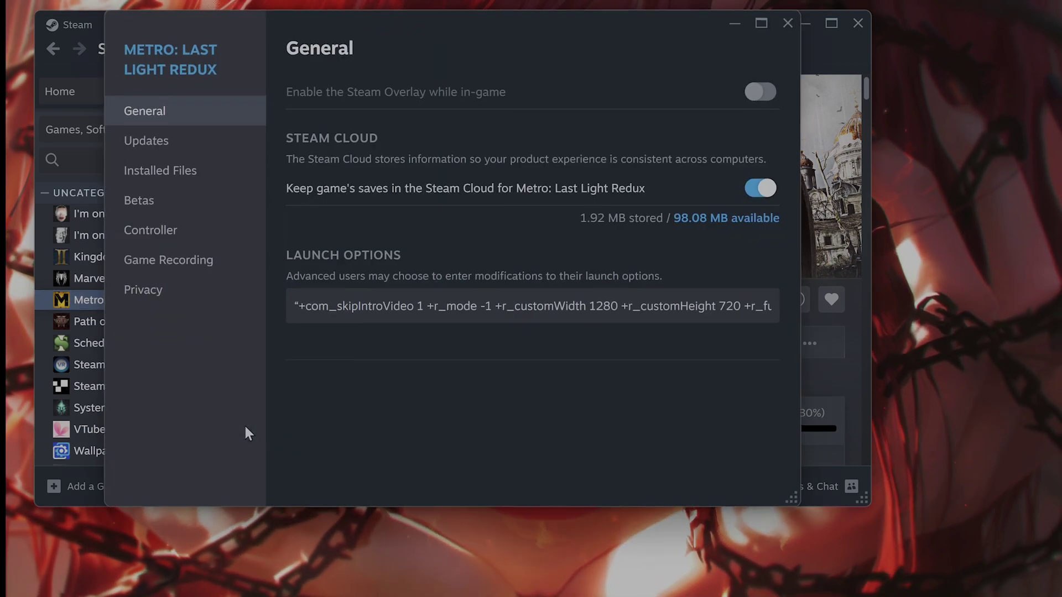
{"action": "left_click", "coordinate": [198, 172]}
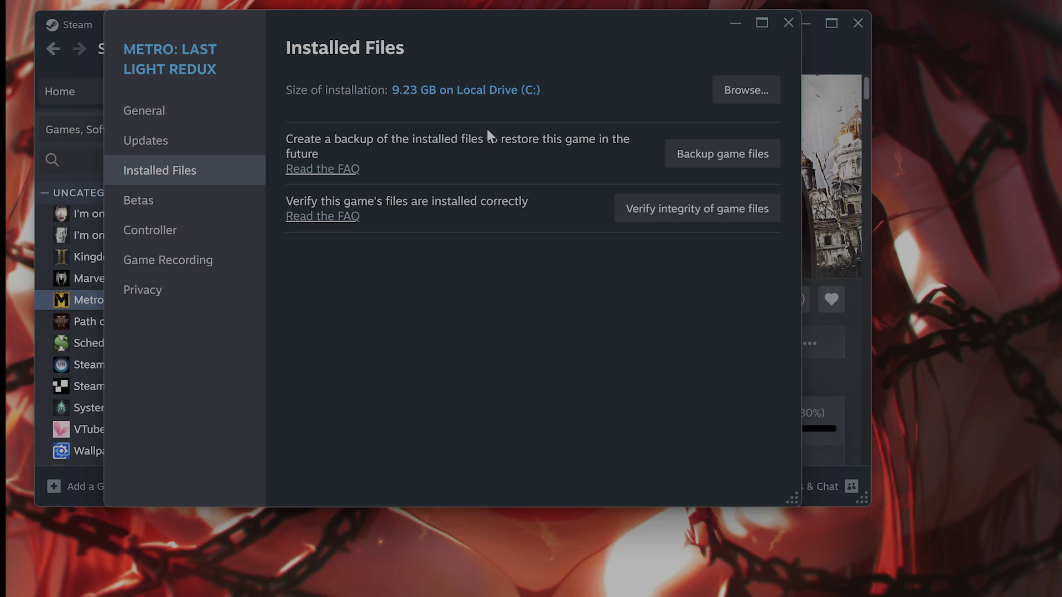
{"action": "left_click", "coordinate": [233, 116]}
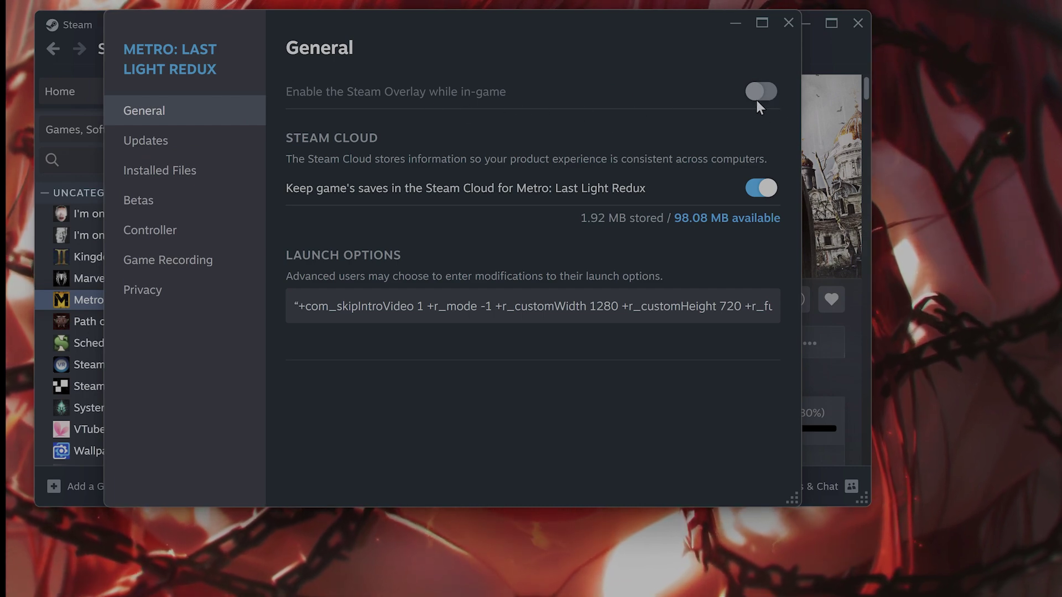
{"action": "mouse_move", "coordinate": [59, 595]}
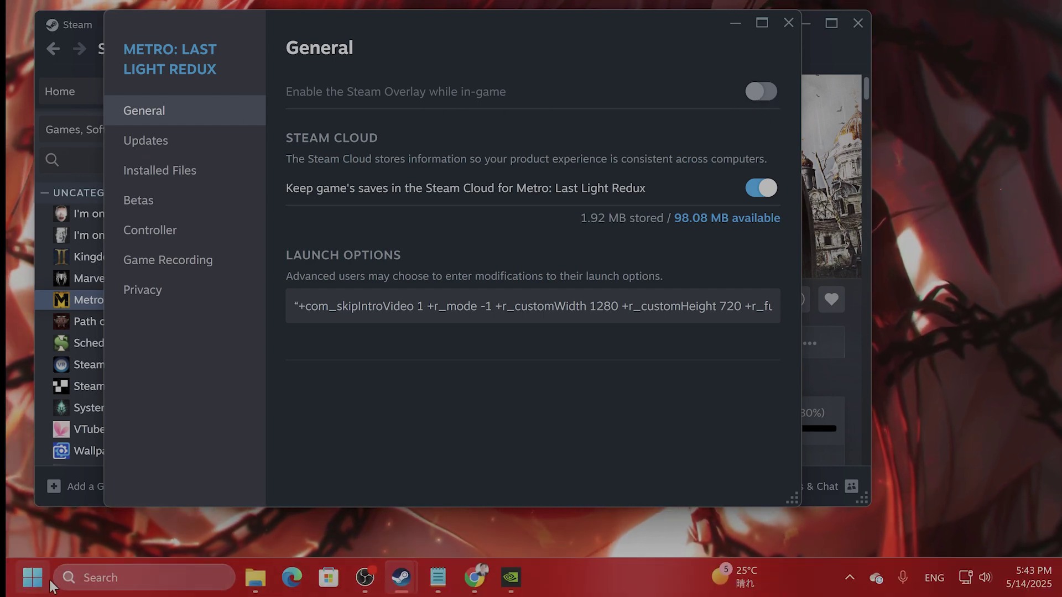
{"action": "left_click", "coordinate": [120, 576]}
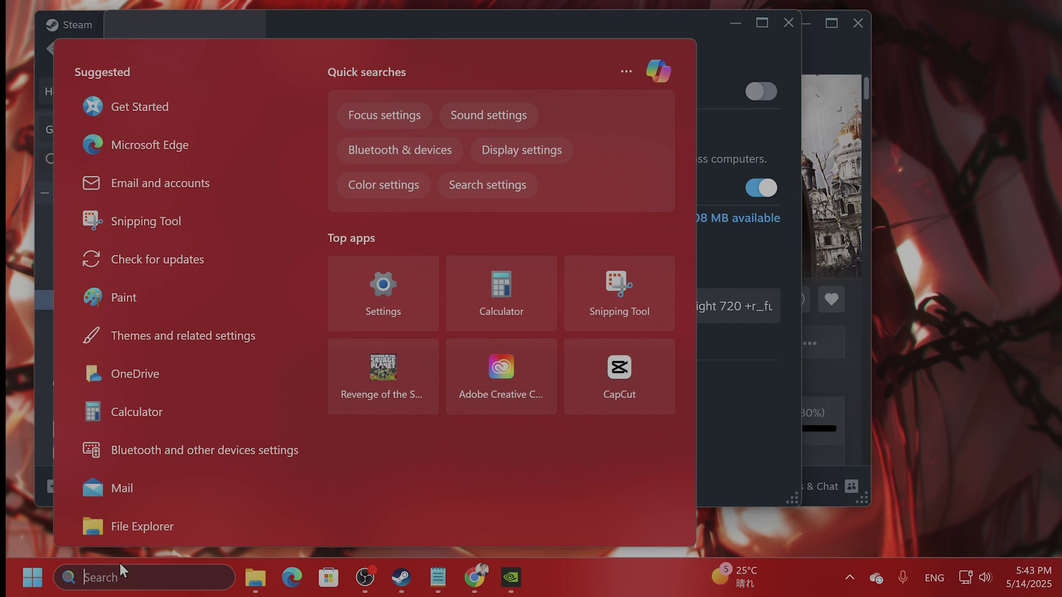
{"action": "type", "text": "nv"}
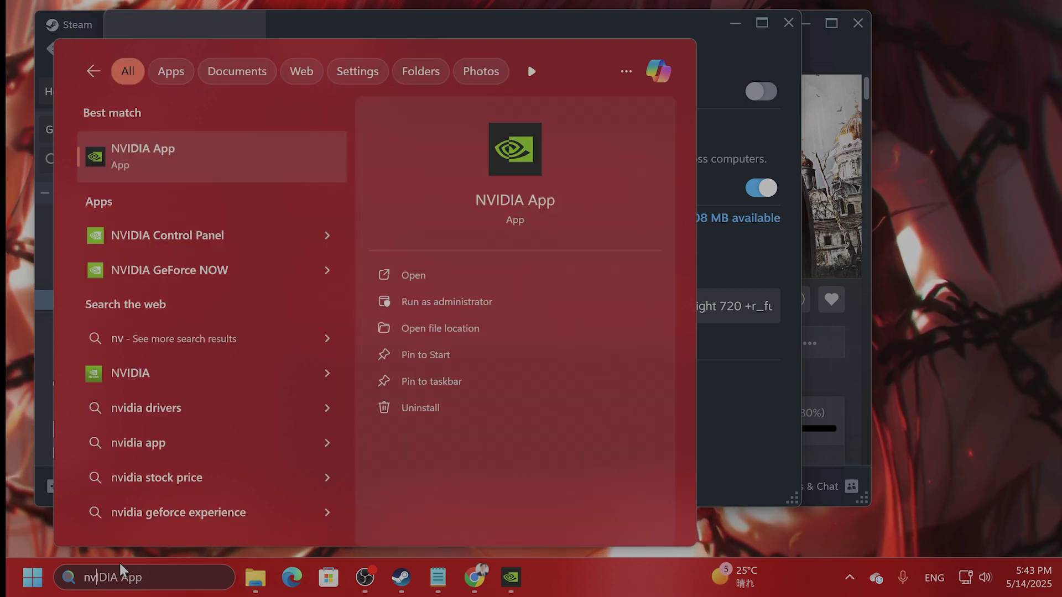
{"action": "type", "text": "dia gefop"}
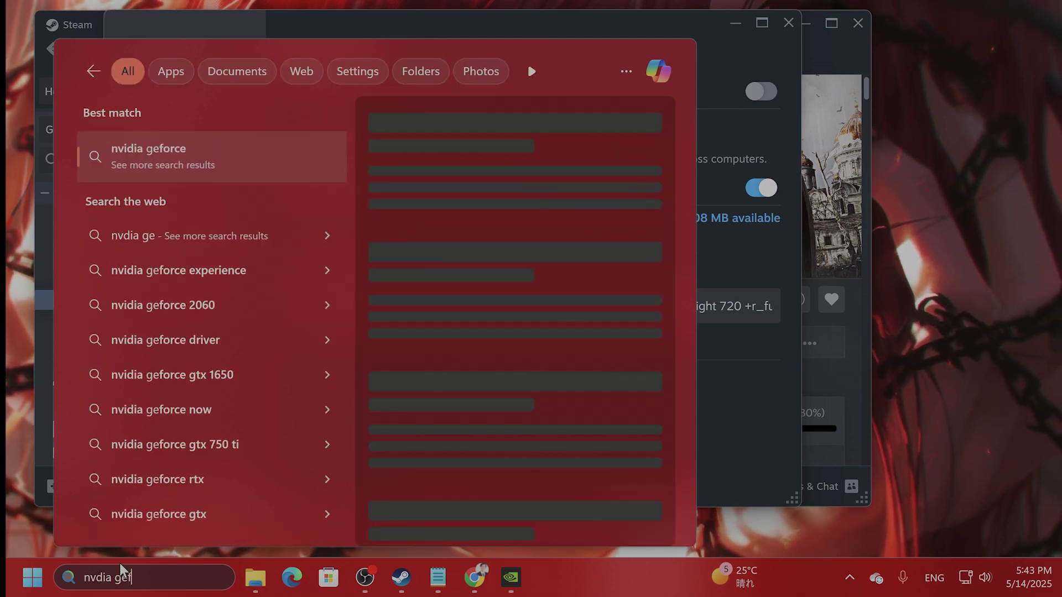
{"action": "key", "text": "BackSpace"}
{"action": "key", "text": "ctrl+a"}
{"action": "key", "text": "BackSpace"}
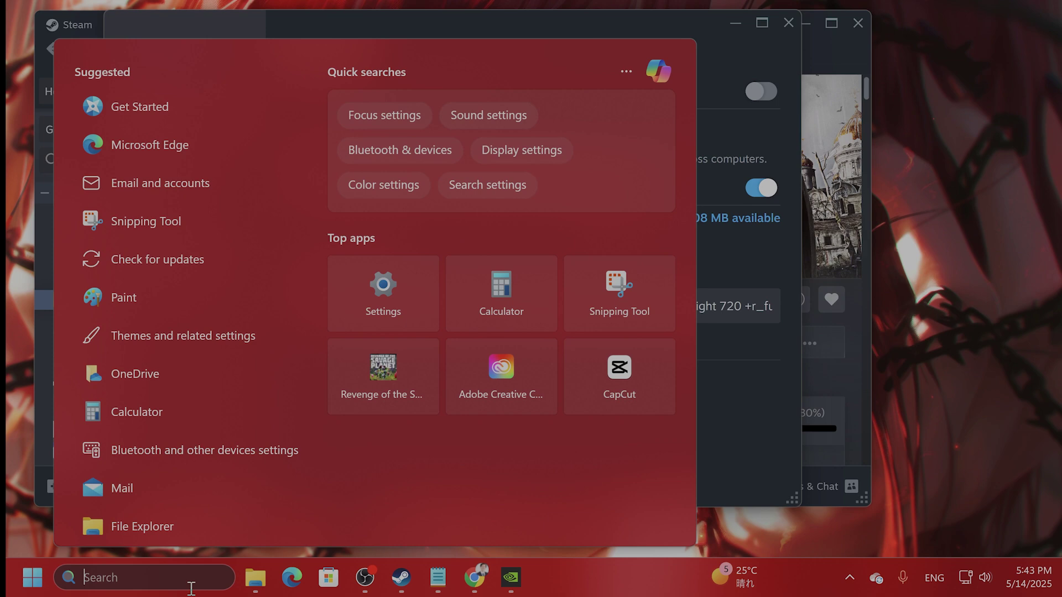
Launch Discord through a Windows search, fit its window on the screen, and open the user settings
{"action": "type", "text": "discord"}
{"action": "key", "text": "Return"}
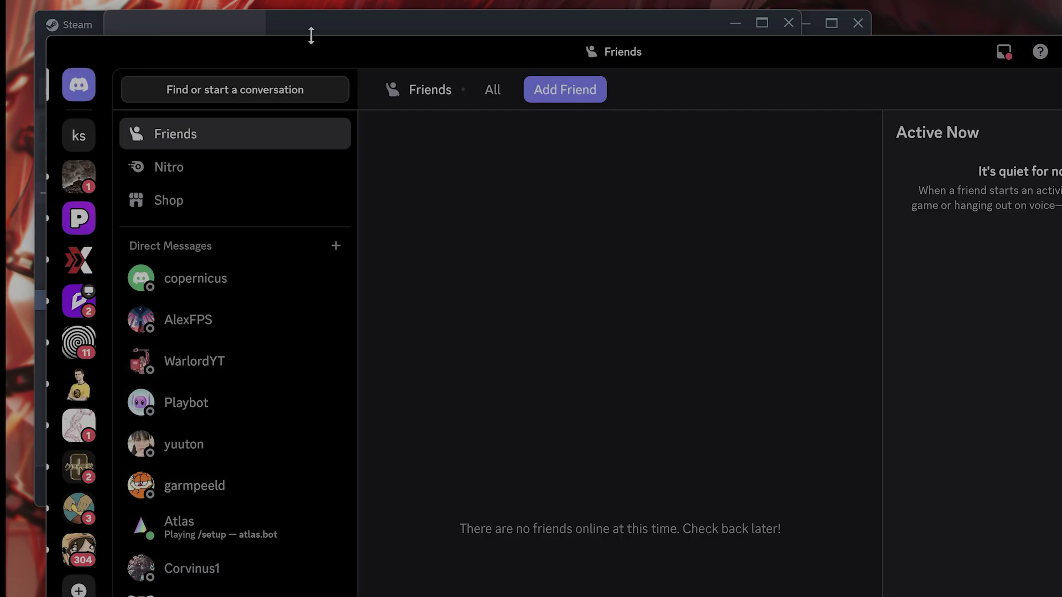
{"action": "left_click_drag", "start_coordinate": [429, 50], "coordinate": [363, 40]}
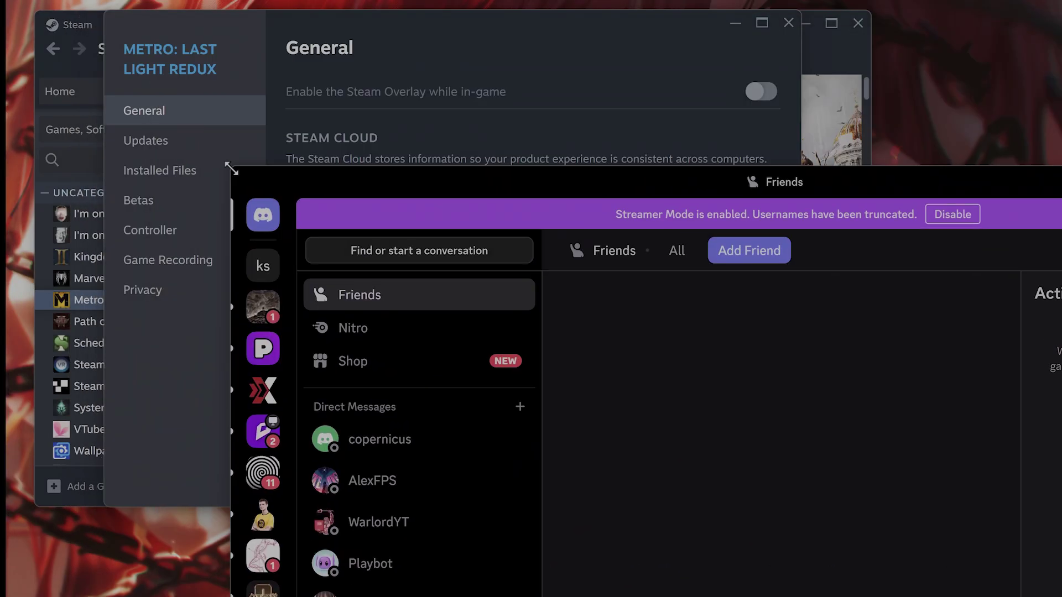
{"action": "left_click_drag", "start_coordinate": [232, 169], "coordinate": [69, 2]}
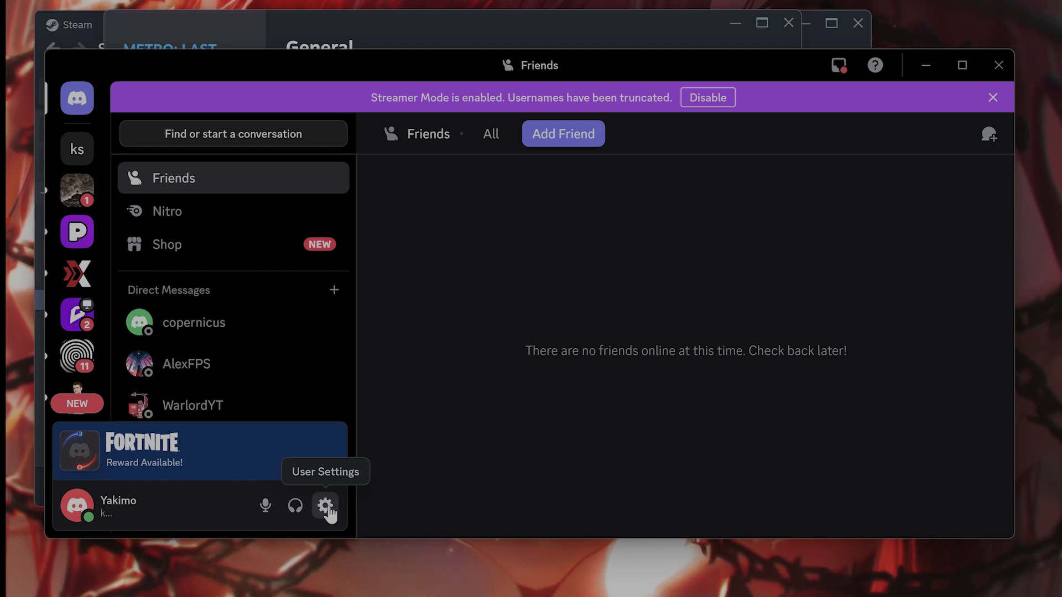
{"action": "left_click", "coordinate": [327, 506]}
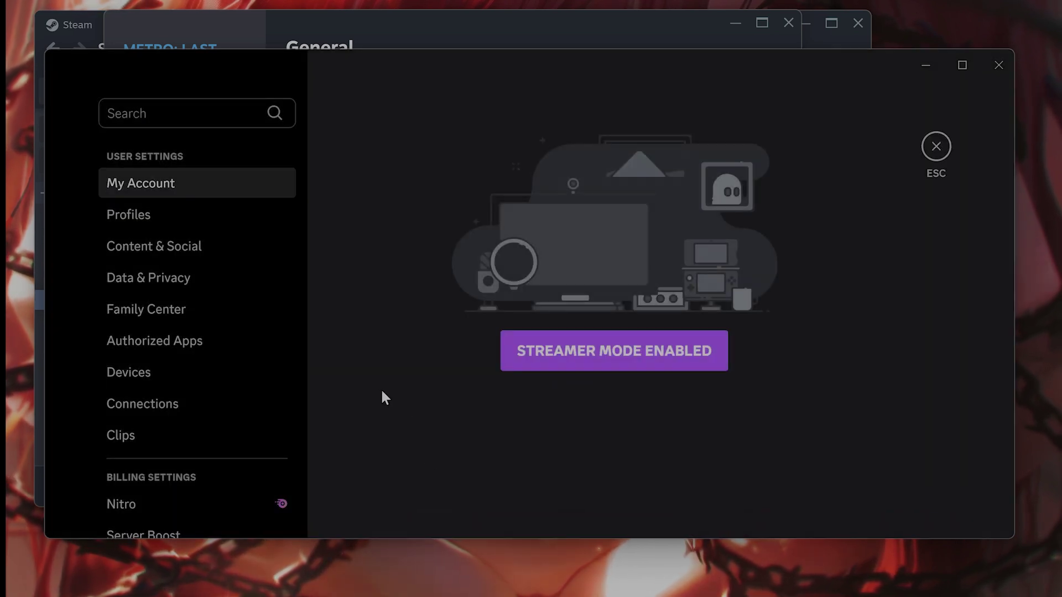
Open the Game Overlay page under Activity Settings in the Discord user settings
{"action": "scroll", "coordinate": [227, 351], "scroll_direction": "down", "scroll_amount": 5}
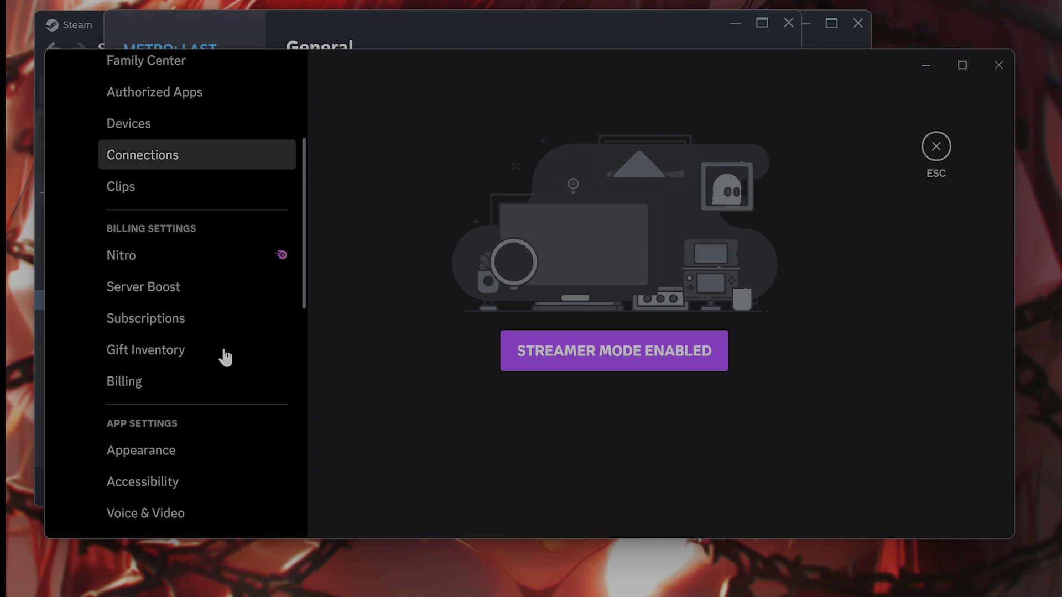
{"action": "scroll", "coordinate": [226, 359], "scroll_direction": "down", "scroll_amount": 5}
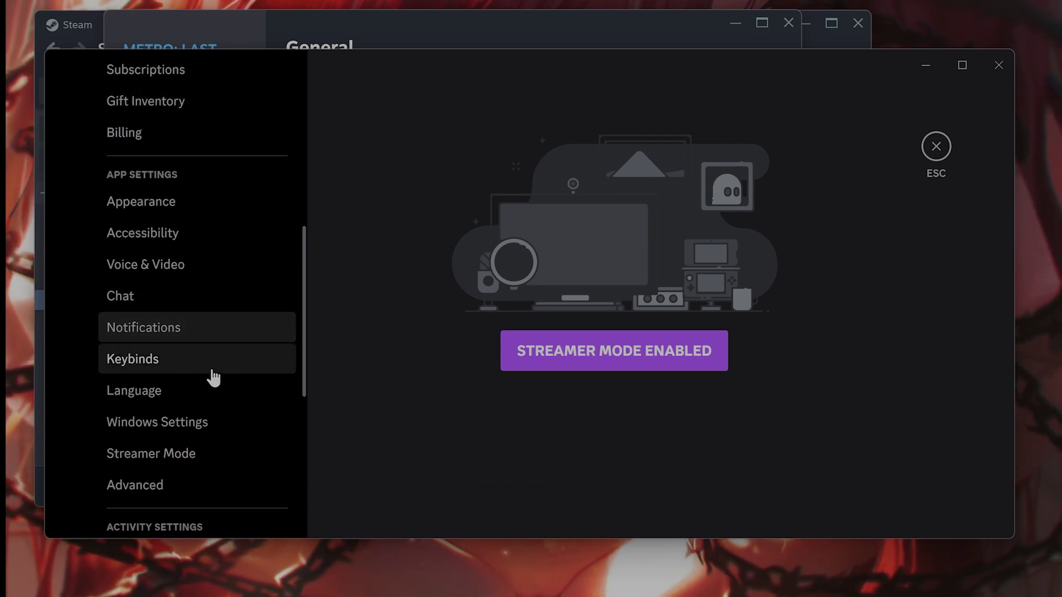
{"action": "scroll", "coordinate": [220, 407], "scroll_direction": "down", "scroll_amount": 5}
{"action": "left_click", "coordinate": [224, 397]}
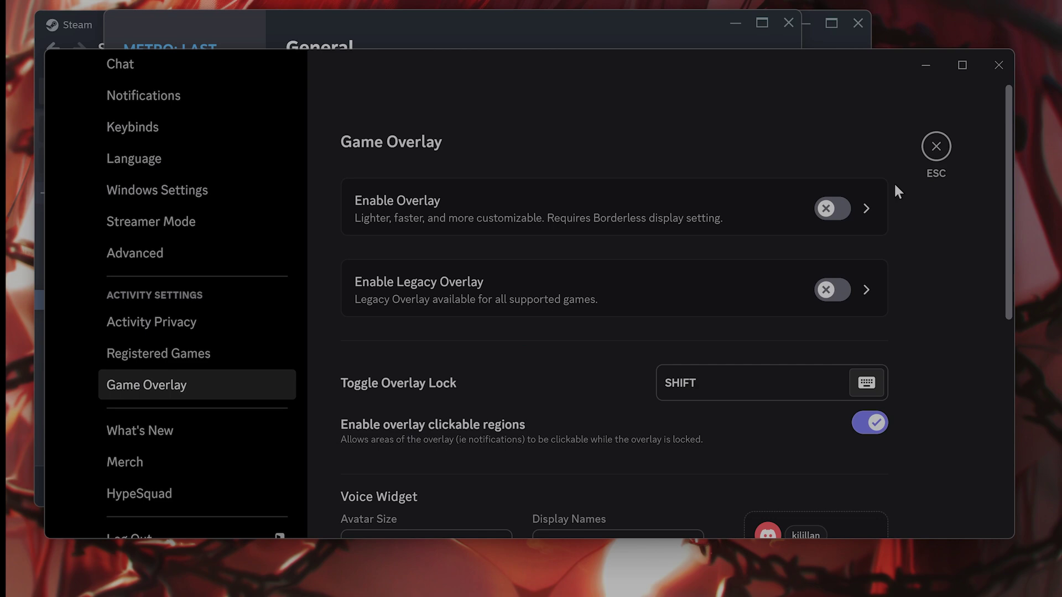
Examine the overlay, voice widget and notification options on the Game Overlay page, and minimize Discord
{"action": "scroll", "coordinate": [780, 228], "scroll_direction": "down", "scroll_amount": 1}
{"action": "scroll", "coordinate": [780, 230], "scroll_direction": "down", "scroll_amount": 8}
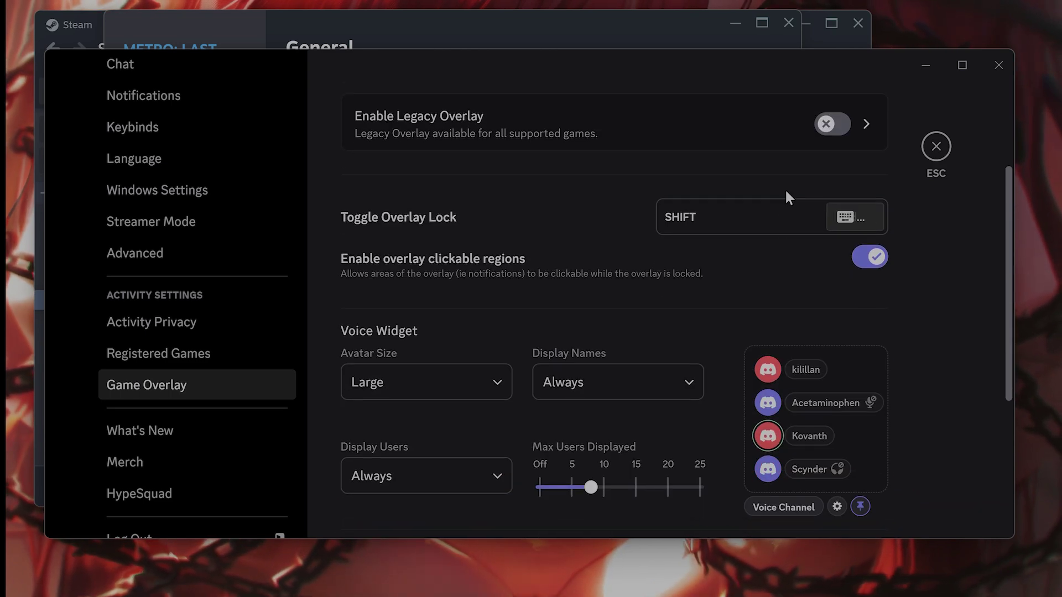
{"action": "scroll", "coordinate": [739, 214], "scroll_direction": "up", "scroll_amount": 5}
{"action": "scroll", "coordinate": [736, 255], "scroll_direction": "up", "scroll_amount": 4}
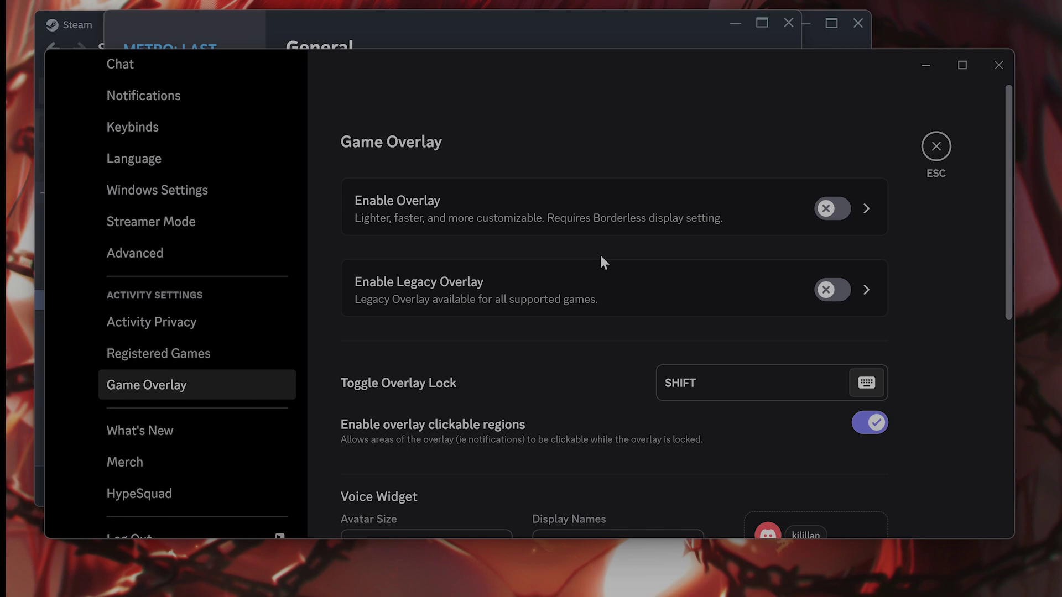
{"action": "scroll", "coordinate": [825, 293], "scroll_direction": "down", "scroll_amount": 8}
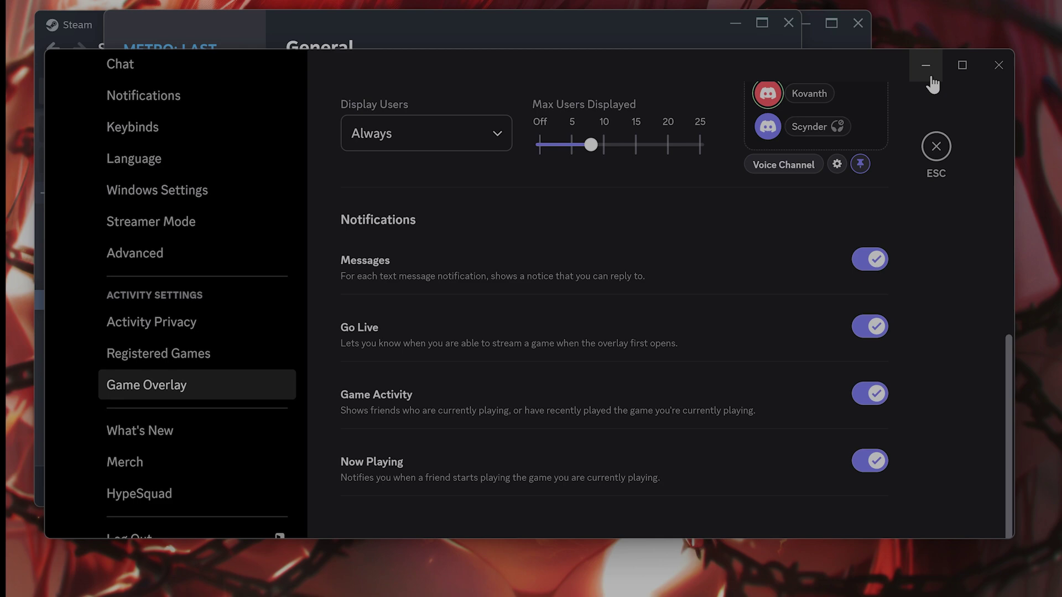
{"action": "left_click", "coordinate": [930, 77]}
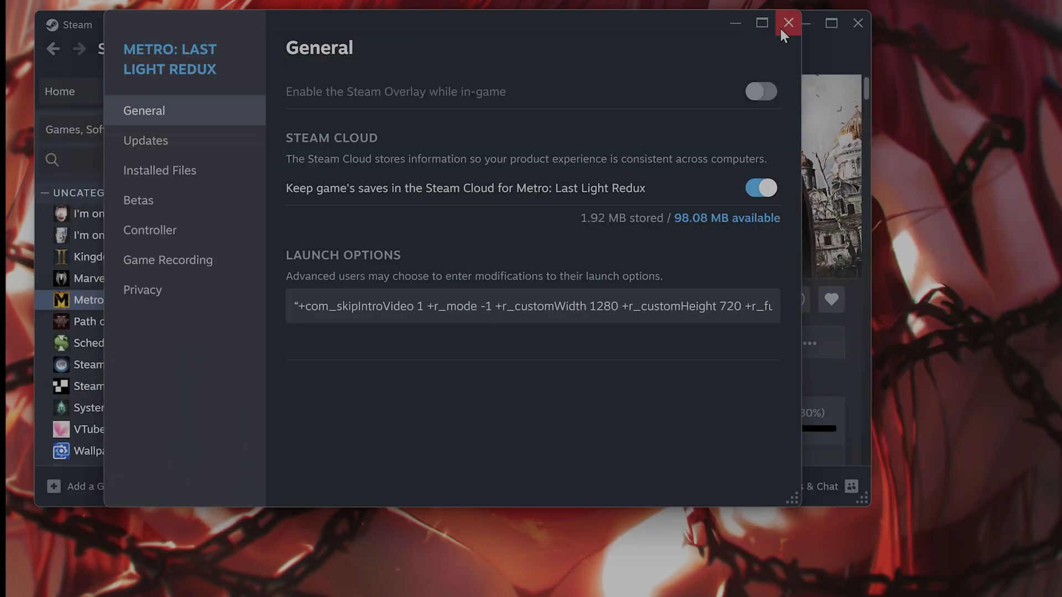
Close the Metro: Last Light Redux properties and open the Windows Graphics settings through a Windows search
{"action": "left_click", "coordinate": [782, 29]}
{"action": "left_click", "coordinate": [96, 575]}
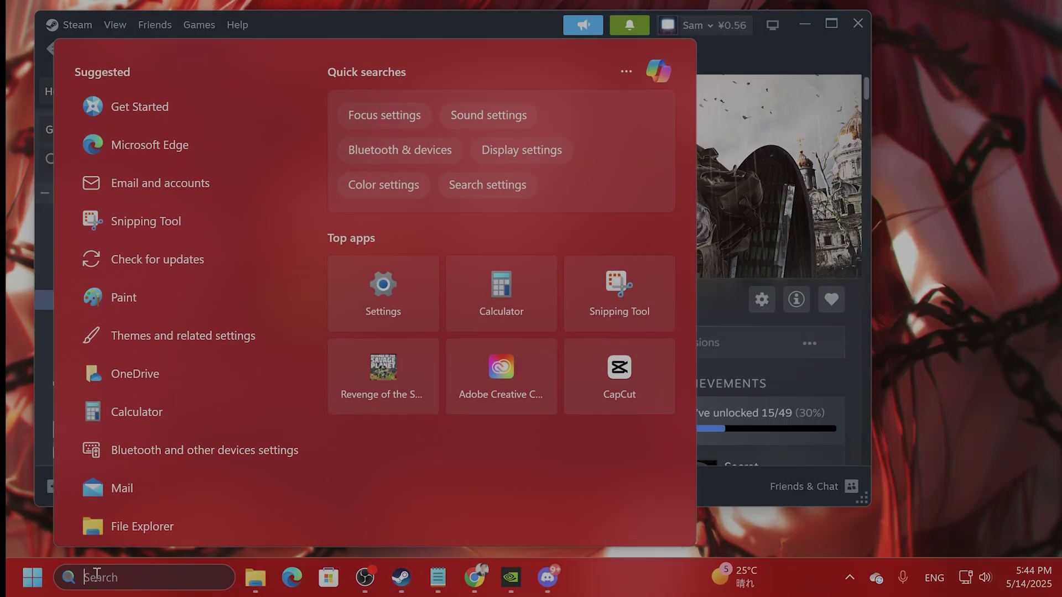
{"action": "type", "text": "grap"}
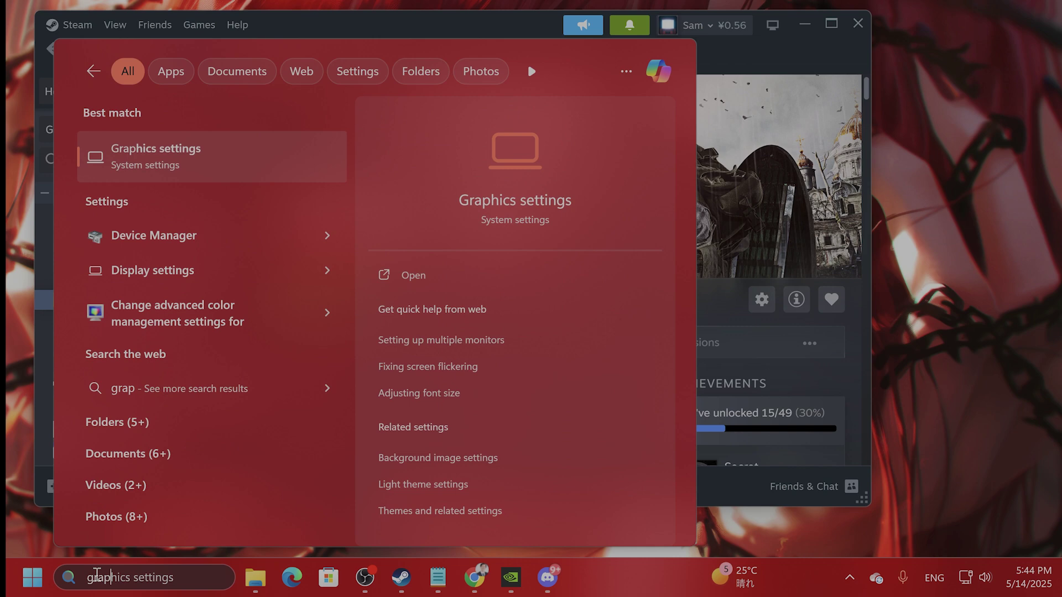
{"action": "key", "text": "Return"}
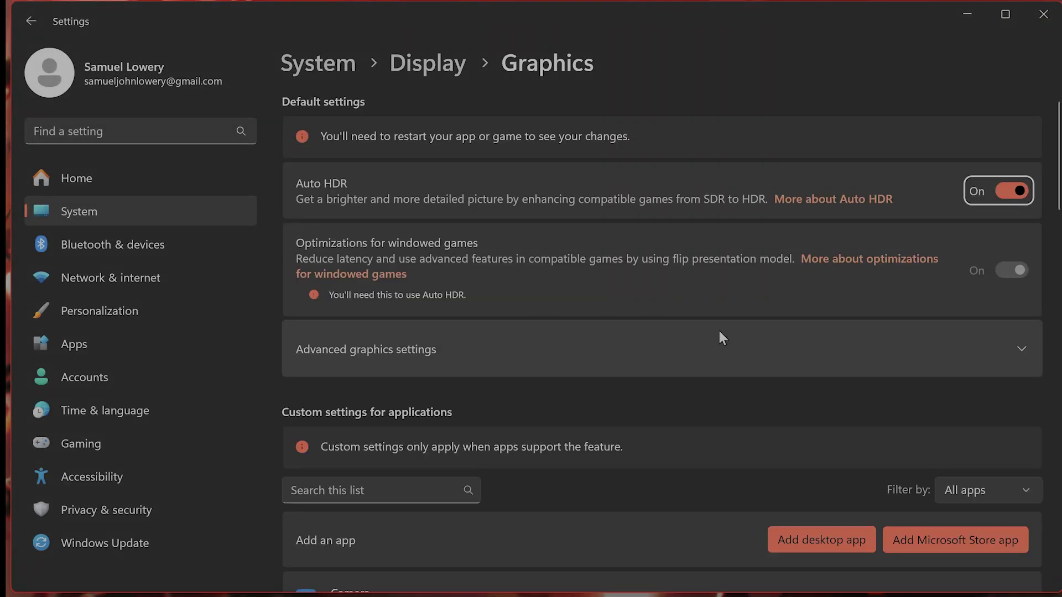
Review the Graphics page, expand Advanced graphics settings to check Hardware-accelerated GPU scheduling, and close Settings
{"action": "scroll", "coordinate": [642, 359], "scroll_direction": "down", "scroll_amount": 5}
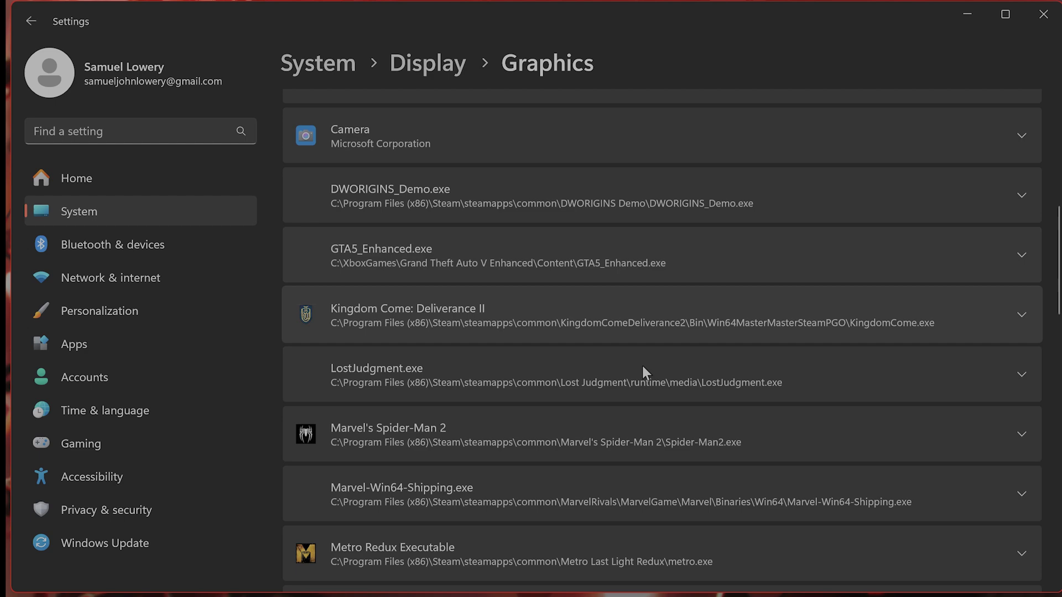
{"action": "scroll", "coordinate": [650, 366], "scroll_direction": "up", "scroll_amount": 5}
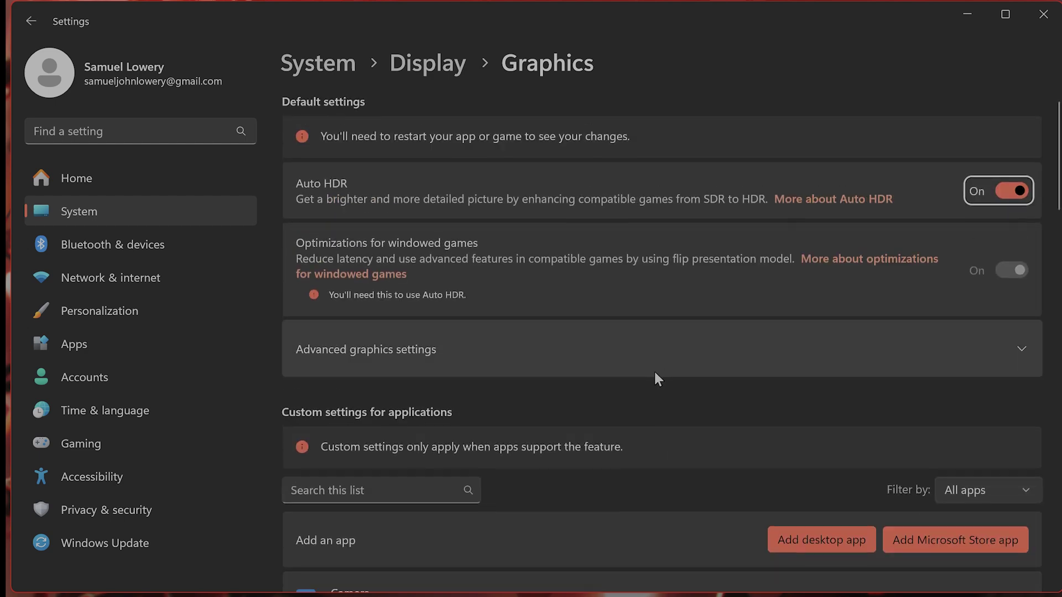
{"action": "left_click", "coordinate": [693, 352]}
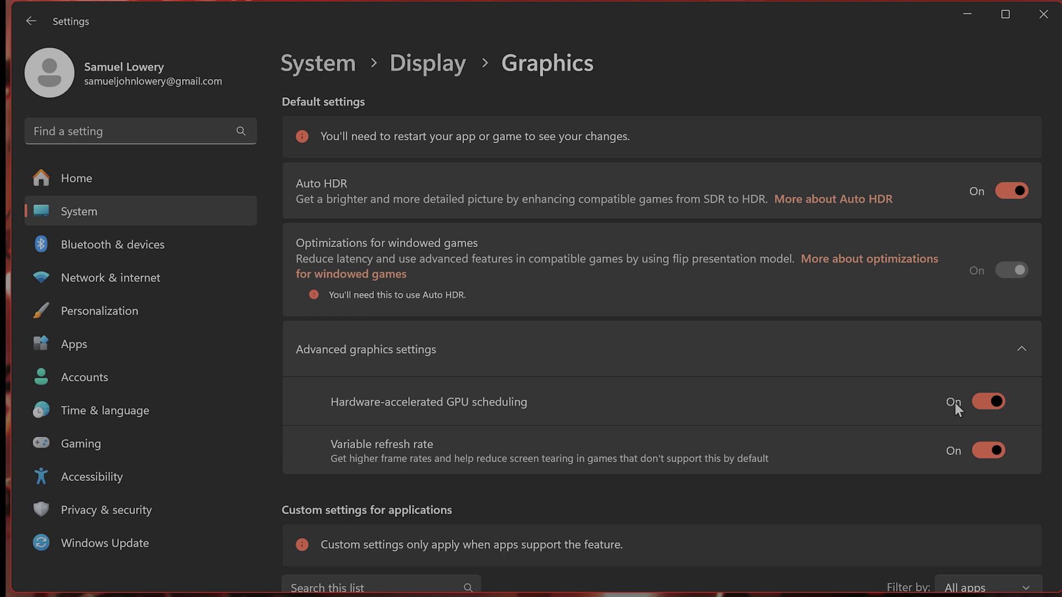
{"action": "left_click", "coordinate": [1016, 17]}
{"action": "left_click", "coordinate": [1043, 16]}
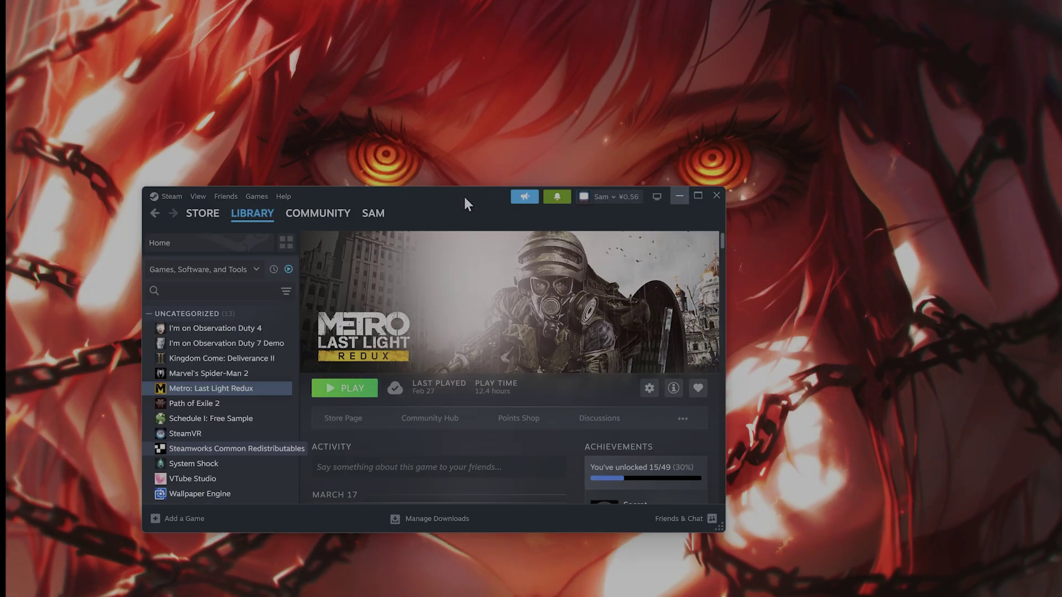
Clear the desktop of open windows and launch Command Prompt as administrator through a Windows search
{"action": "key", "text": "super+d"}
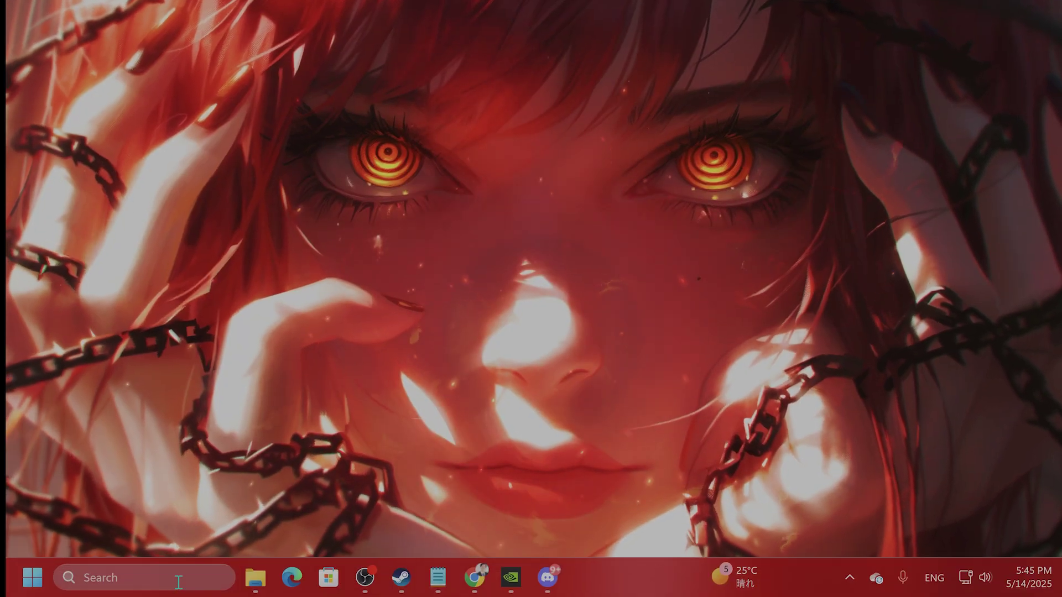
{"action": "left_click", "coordinate": [179, 578]}
{"action": "type", "text": "cmd"}
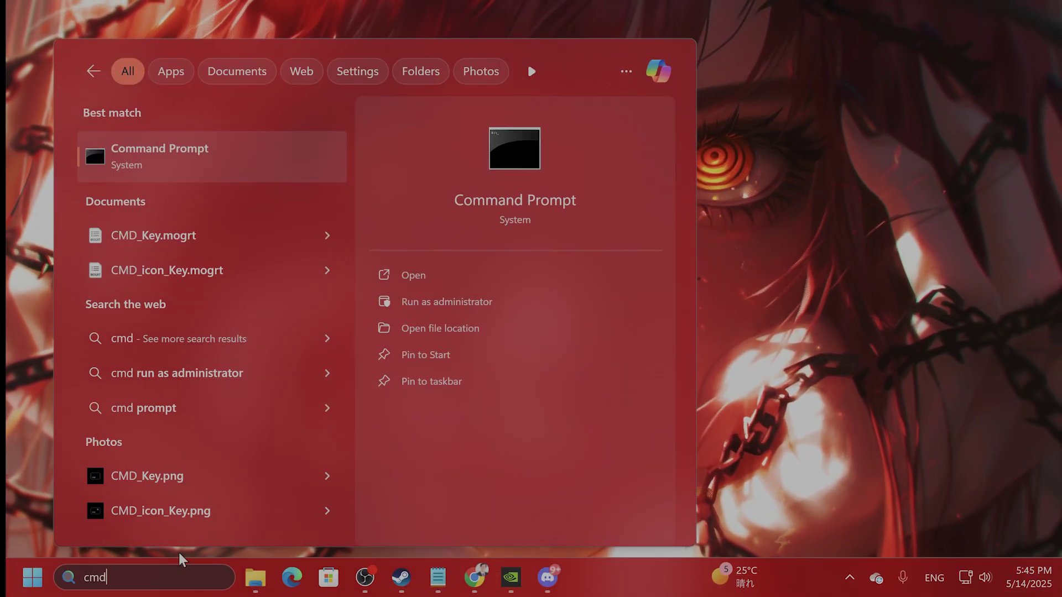
{"action": "right_click", "coordinate": [219, 159]}
{"action": "left_click", "coordinate": [282, 176]}
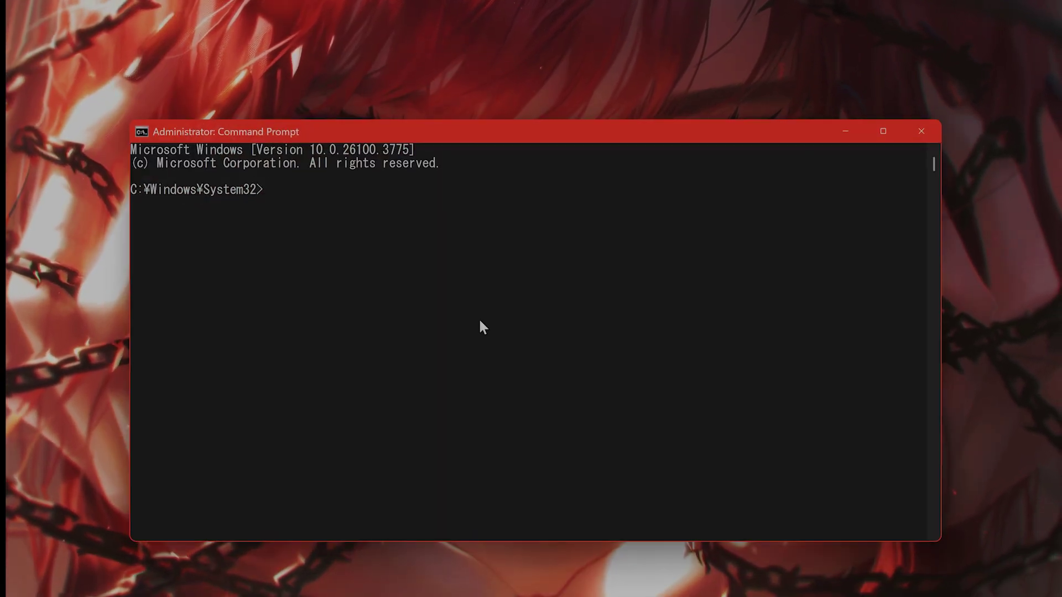
Run chkdsk /f C: in the Command Prompt, switching the keyboard layout to Japanese to enter the colon
{"action": "type", "text": "chk"}
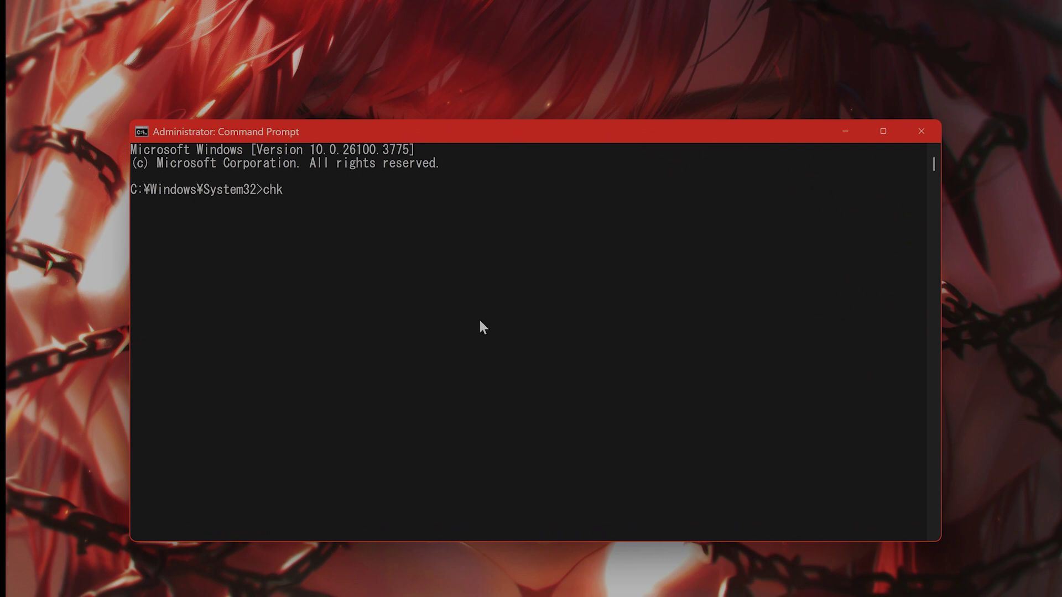
{"action": "type", "text": "dsk /"}
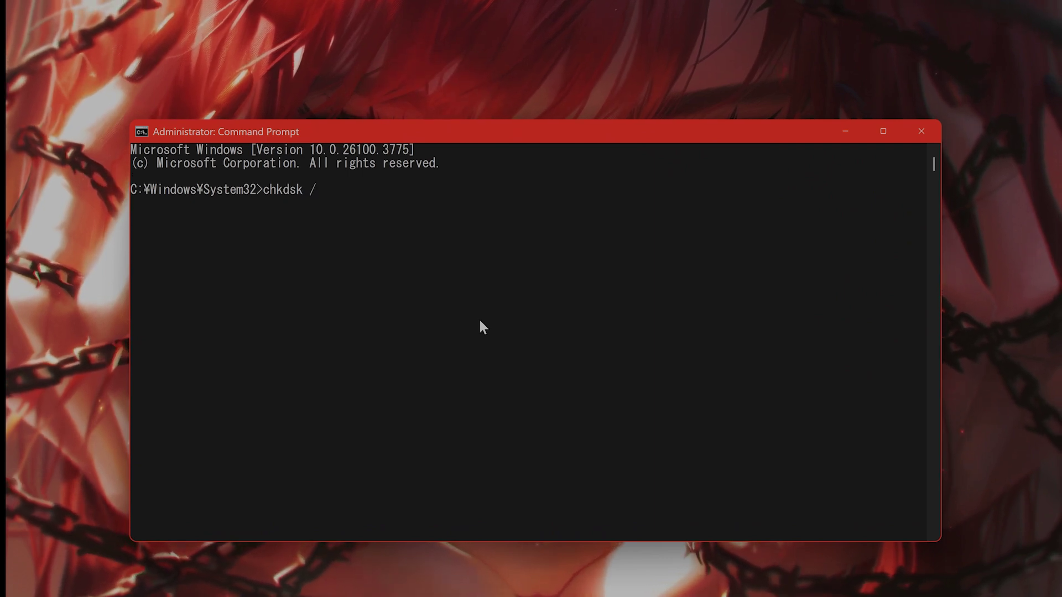
{"action": "type", "text": "f C"}
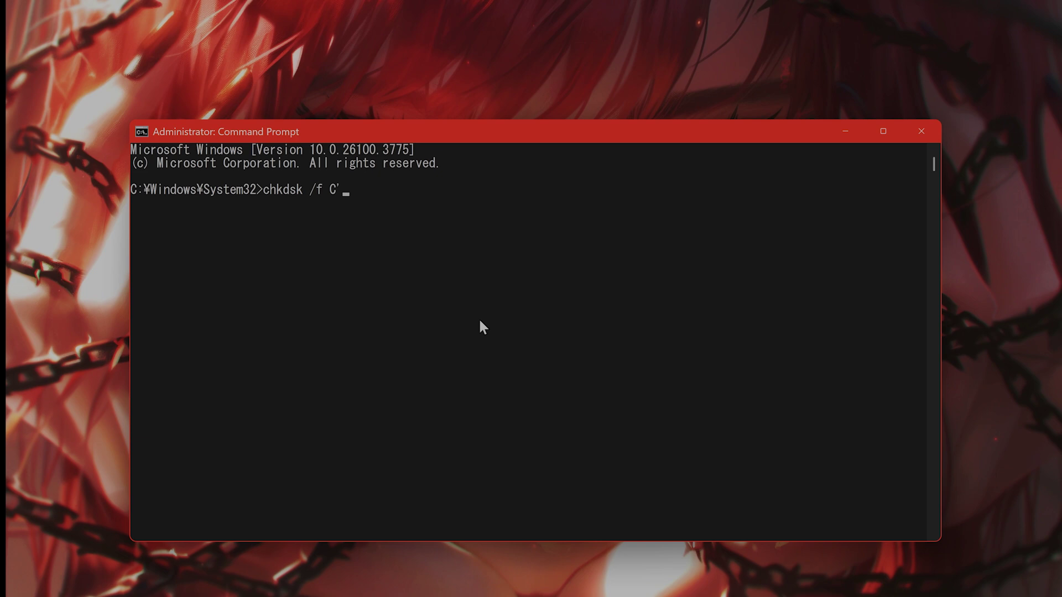
{"action": "left_click", "coordinate": [938, 577]}
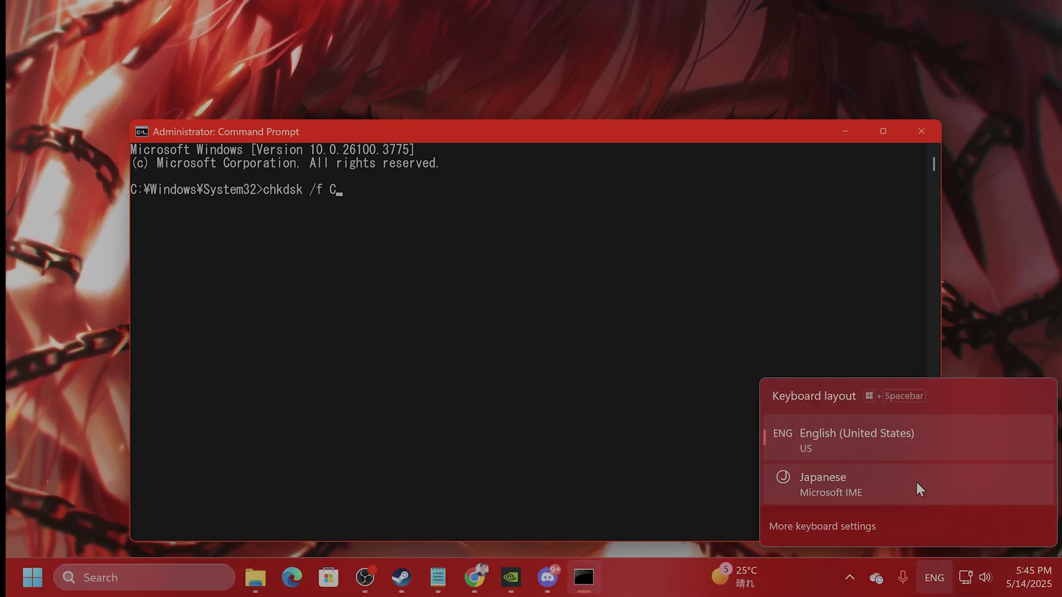
{"action": "left_click", "coordinate": [916, 481]}
{"action": "type", "text": ":"}
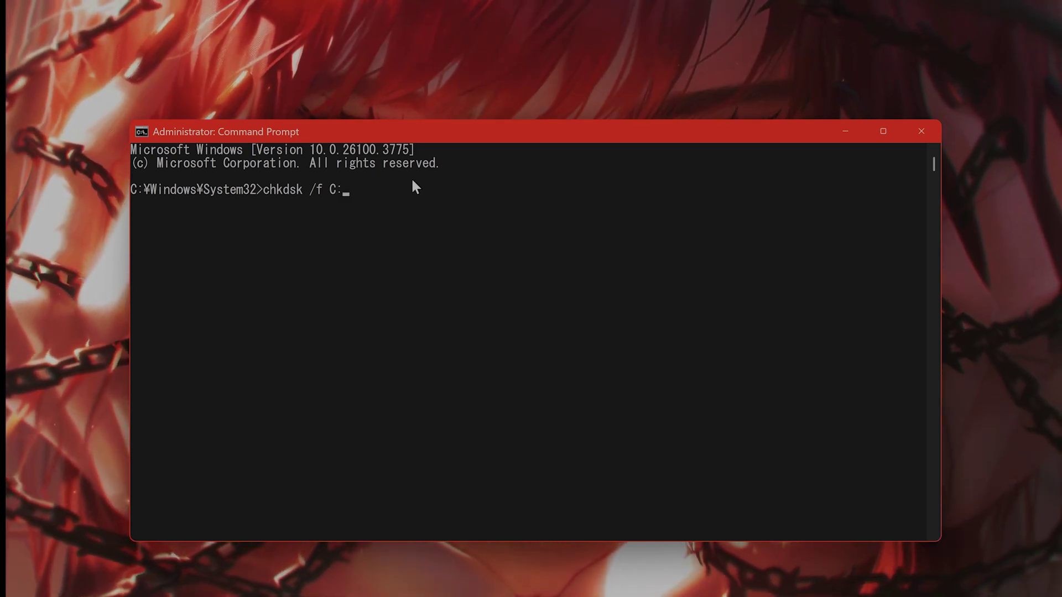
{"action": "key", "text": "Return"}
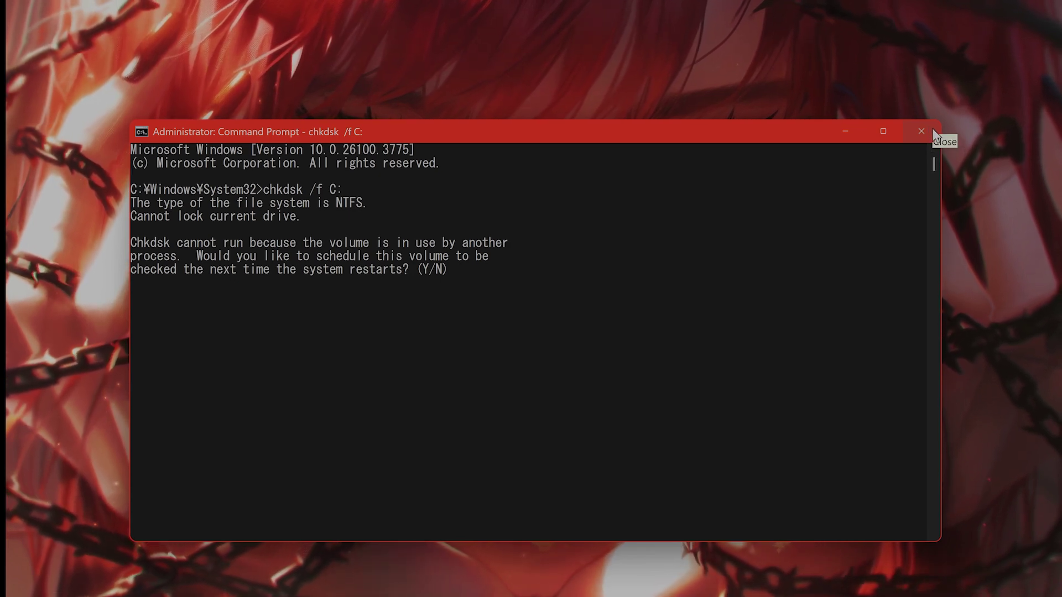
{"action": "mouse_move", "coordinate": [711, 547]}
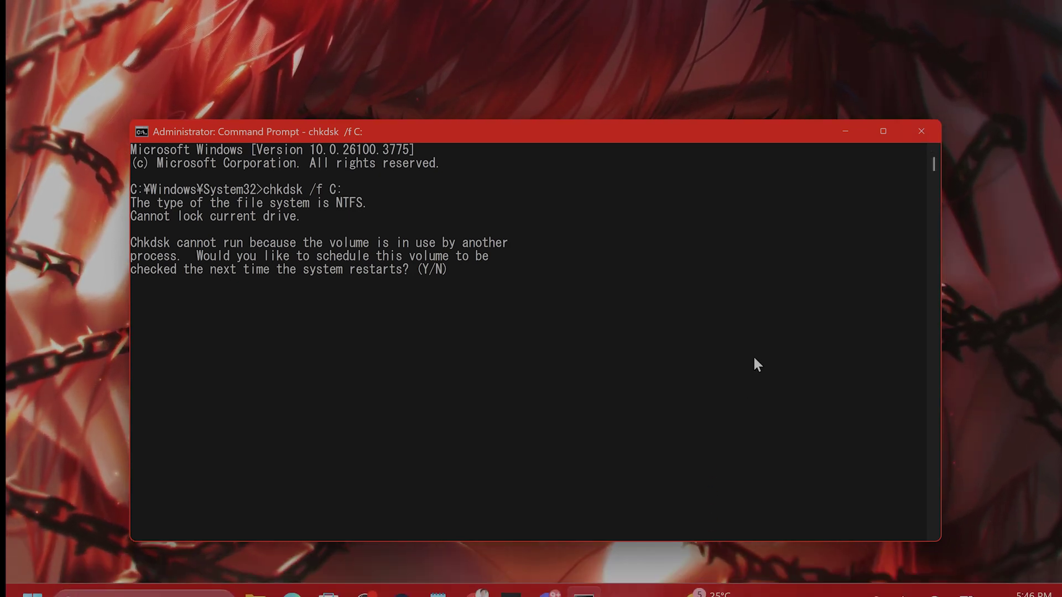